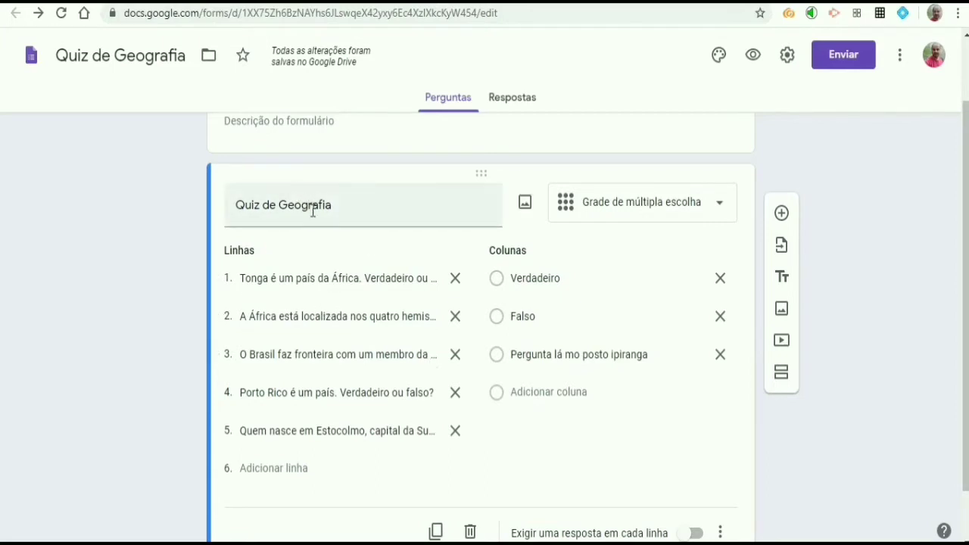
- Examine the true/false grid question's rows and columns in the editor and in the form preview, and return to the editor
scroll(316, 224, up, 1)
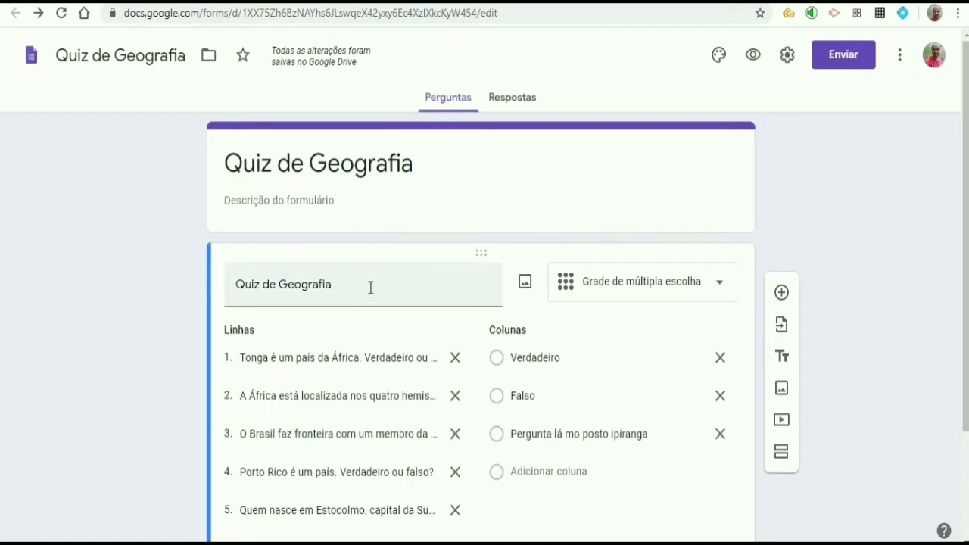
scroll(361, 295, down, 2)
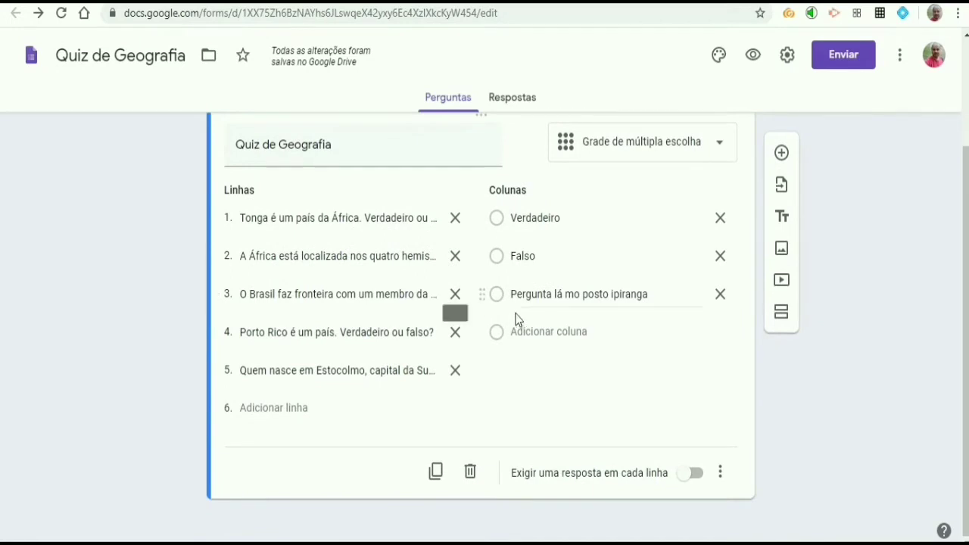
scroll(514, 323, up, 1)
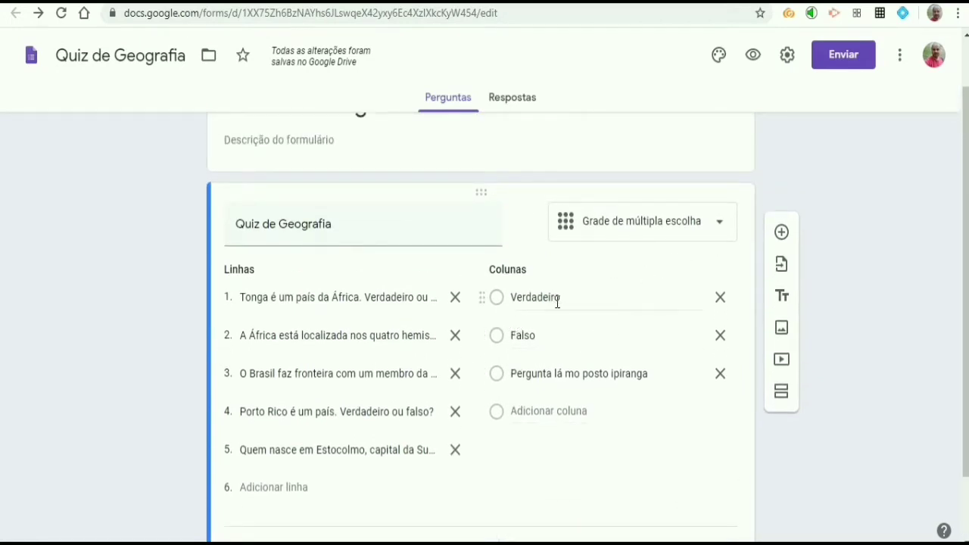
click(753, 54)
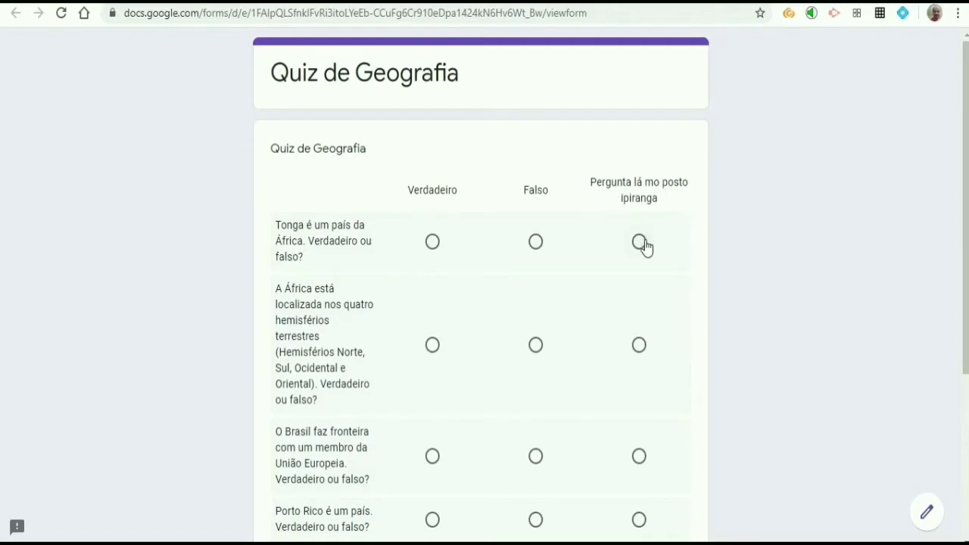
scroll(641, 250, down, 1)
scroll(593, 253, down, 2)
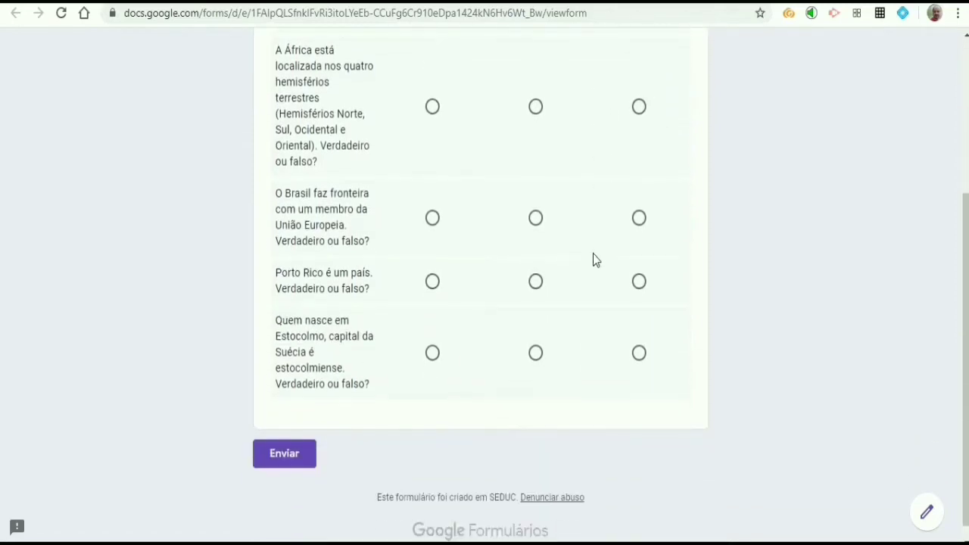
scroll(594, 257, up, 1)
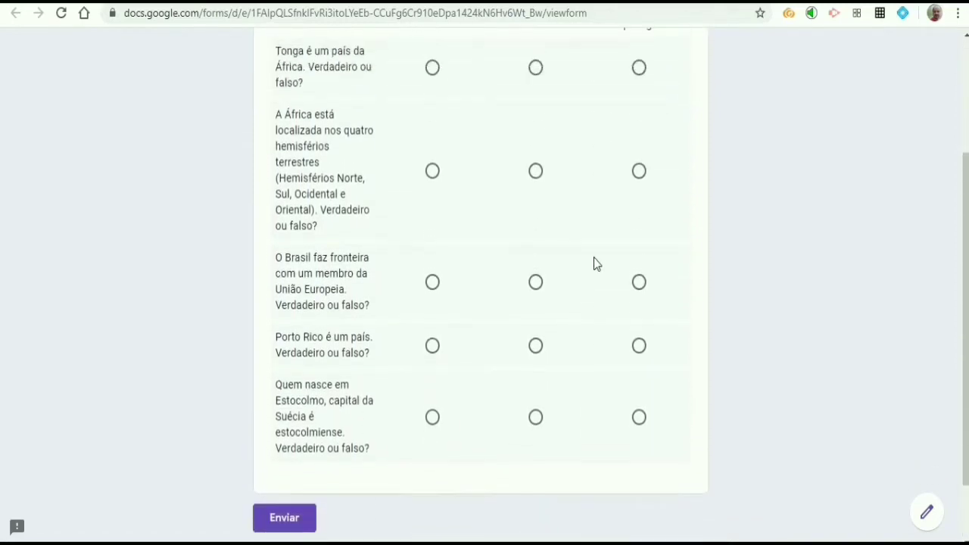
scroll(443, 310, up, 2)
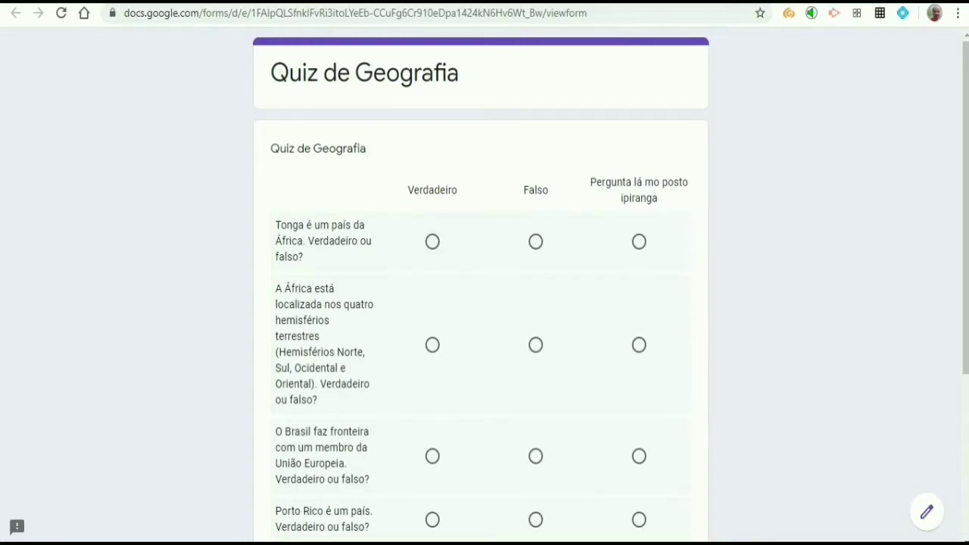
click(258, 1)
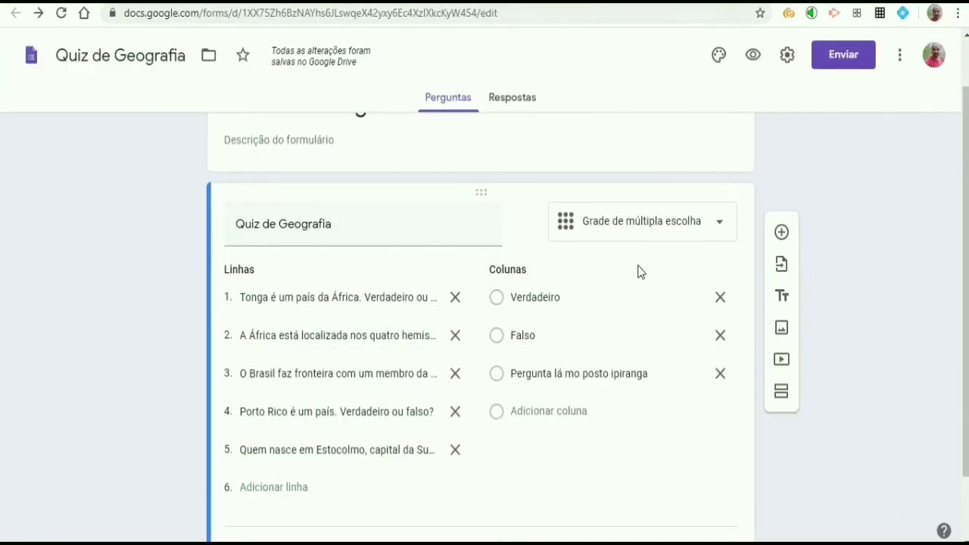
- Add a new question below the existing multiple-choice grid in the Quiz de Geografia form
click(782, 233)
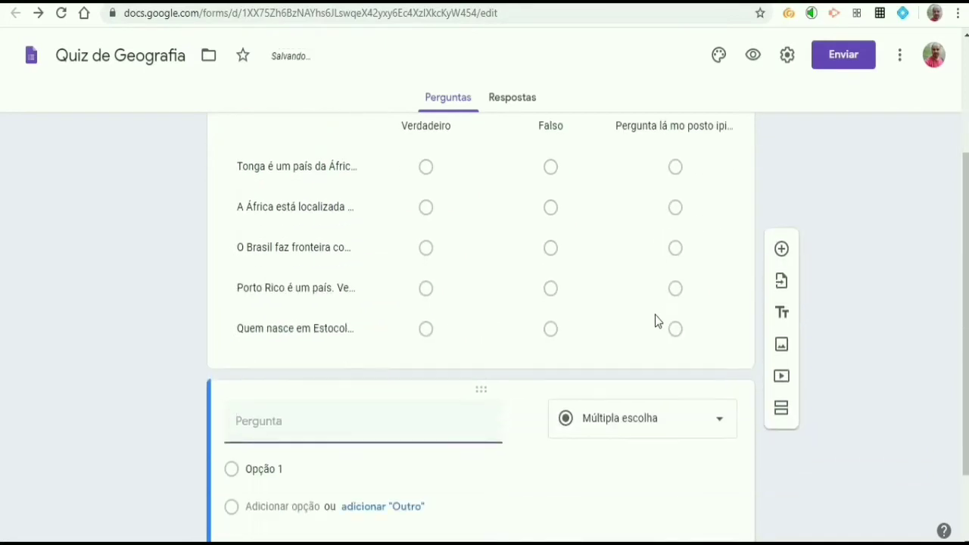
scroll(656, 316, down, 2)
scroll(485, 317, up, 3)
scroll(483, 321, down, 2)
scroll(485, 326, up, 2)
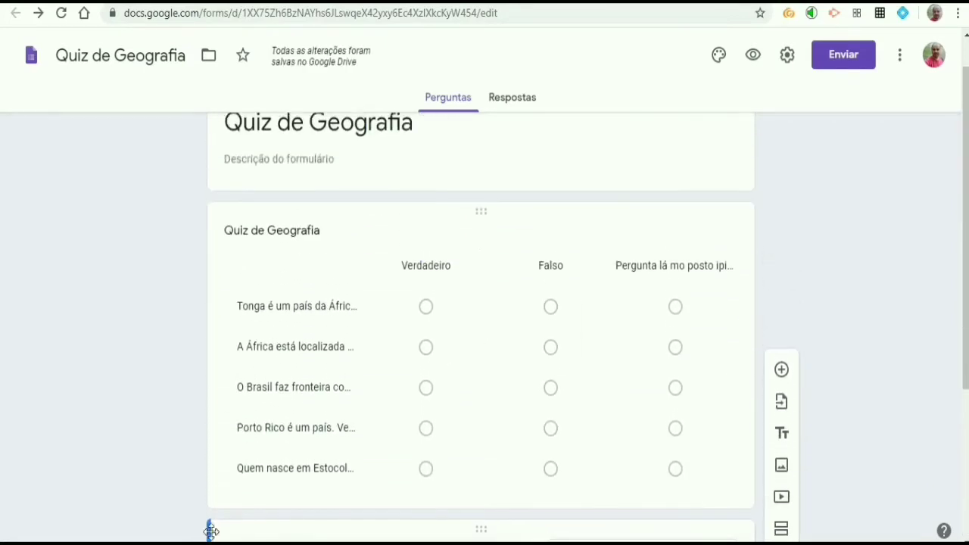
scroll(211, 532, down, 1)
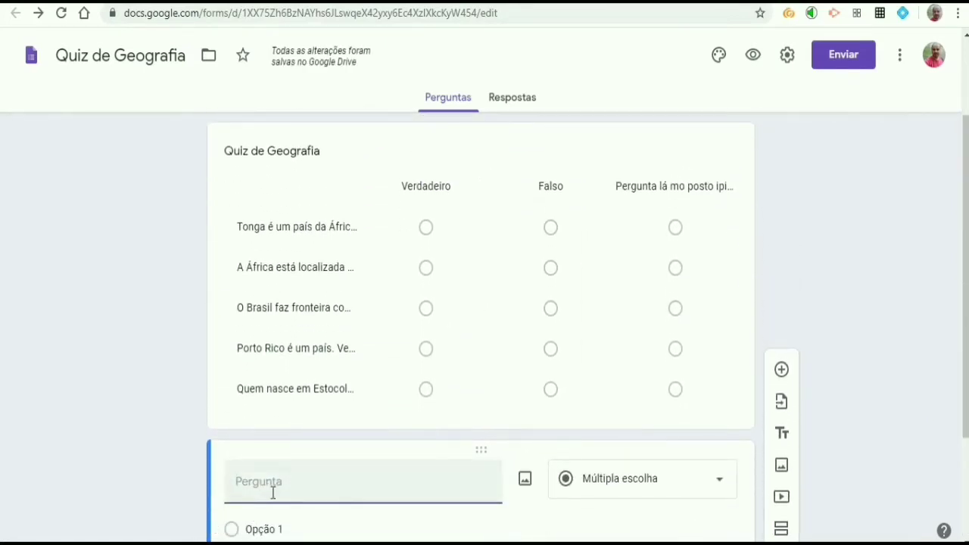
- Copy the title "Quiz de Geografia" from the first grid question into the new question's title
click(264, 151)
key(ctrl+c)
right_click(286, 168)
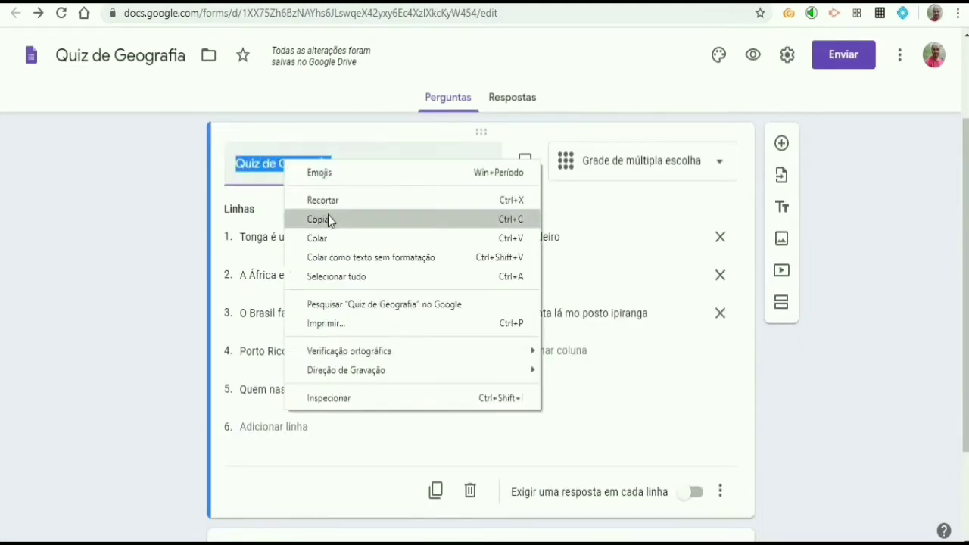
click(327, 218)
scroll(325, 318, down, 2)
click(284, 444)
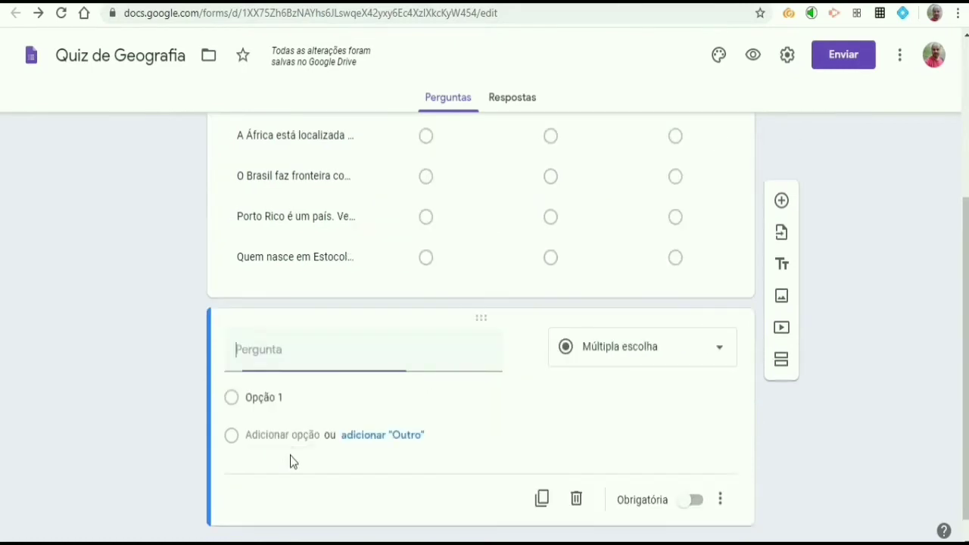
key(ctrl+v)
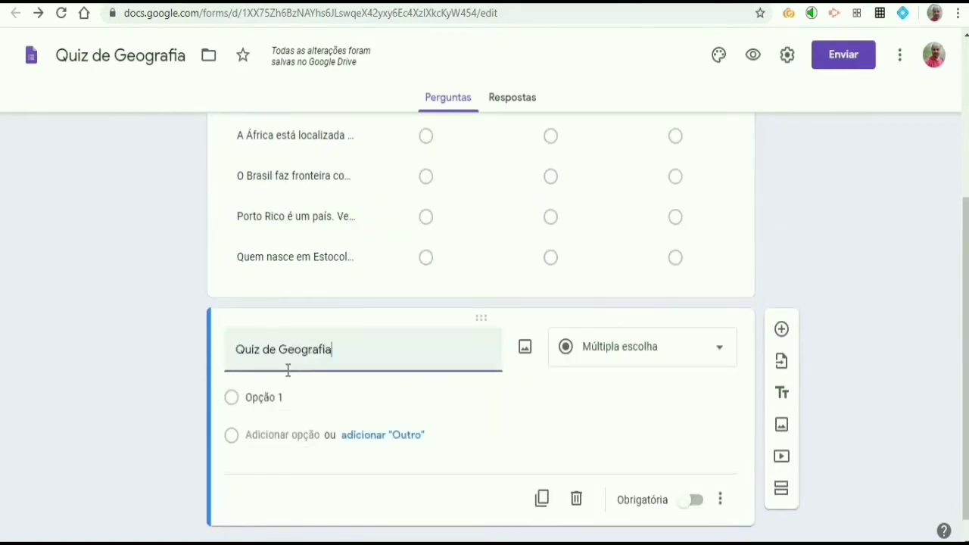
- Change the new question's type to Grade de múltipla escolha
click(643, 353)
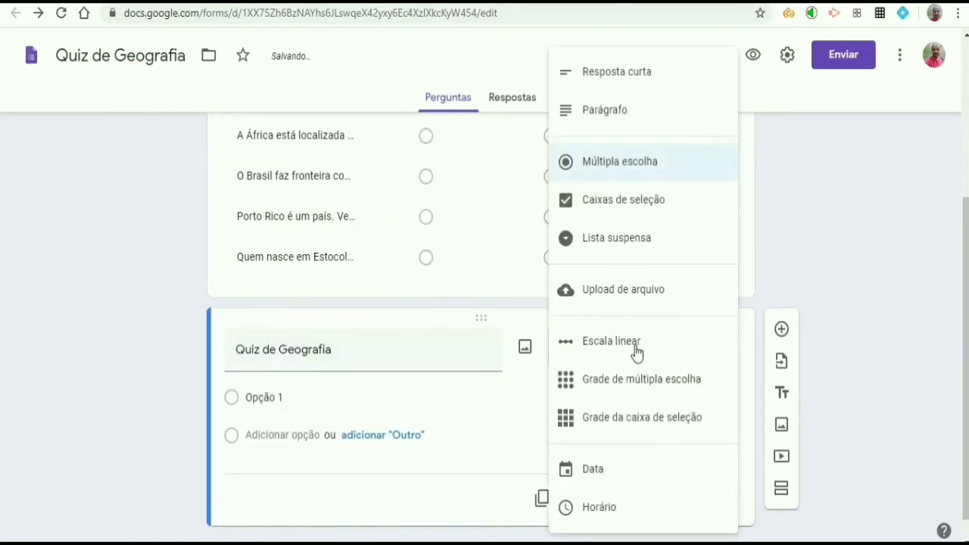
click(374, 371)
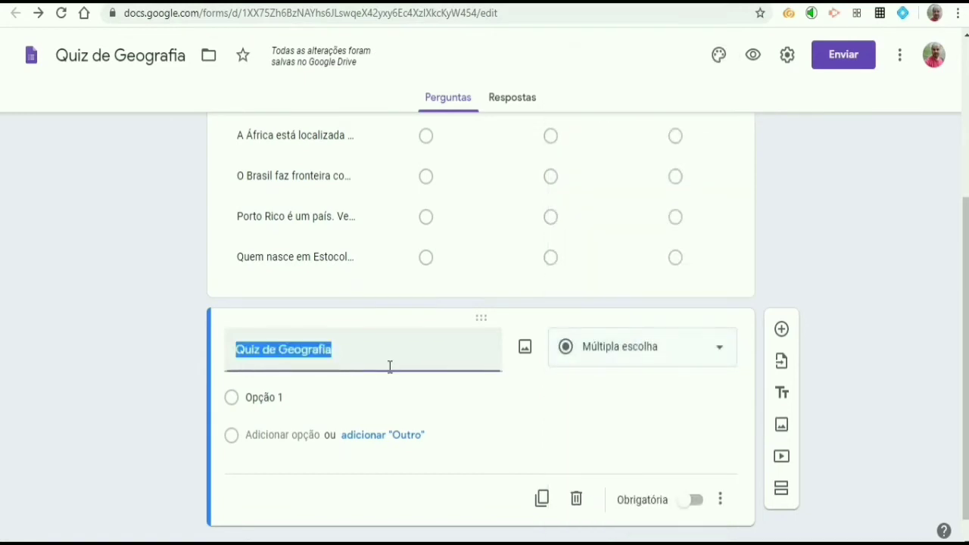
click(400, 352)
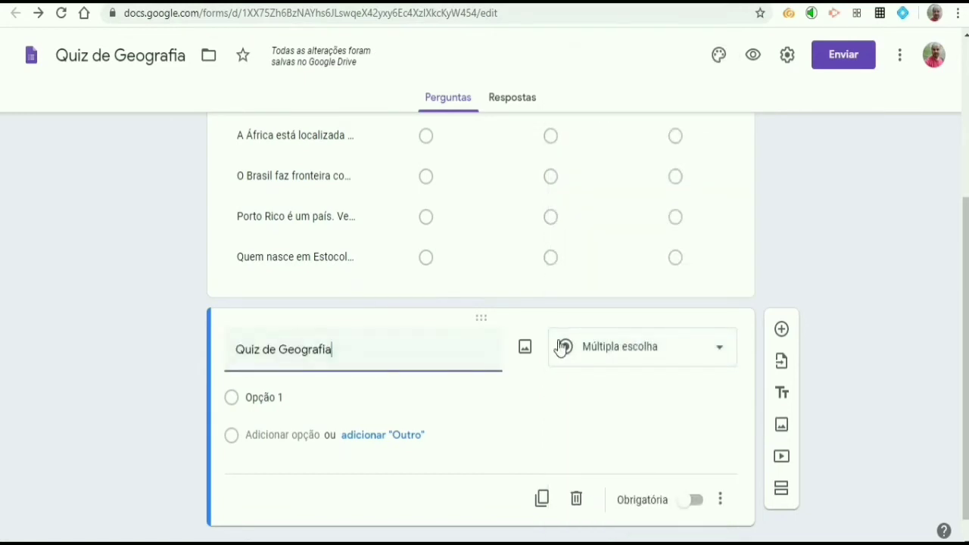
click(718, 355)
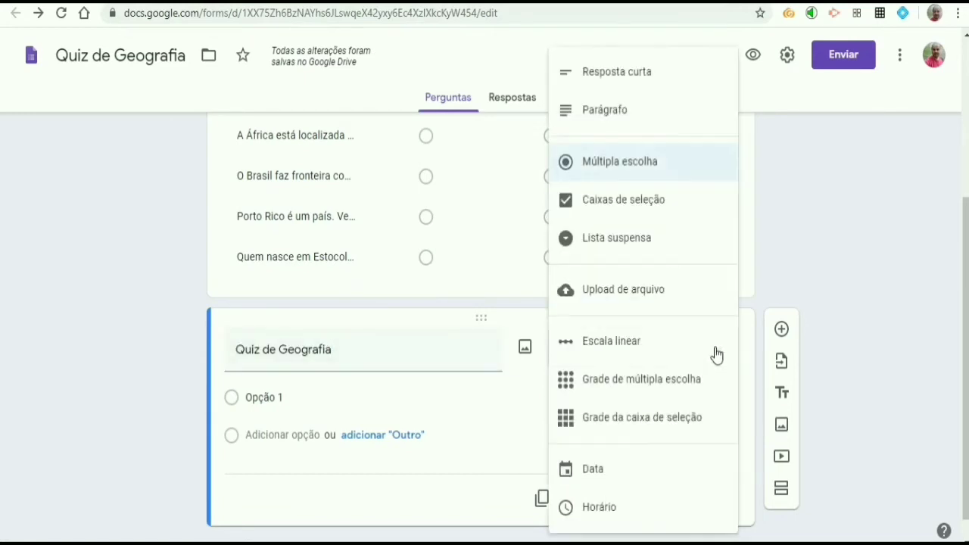
click(694, 384)
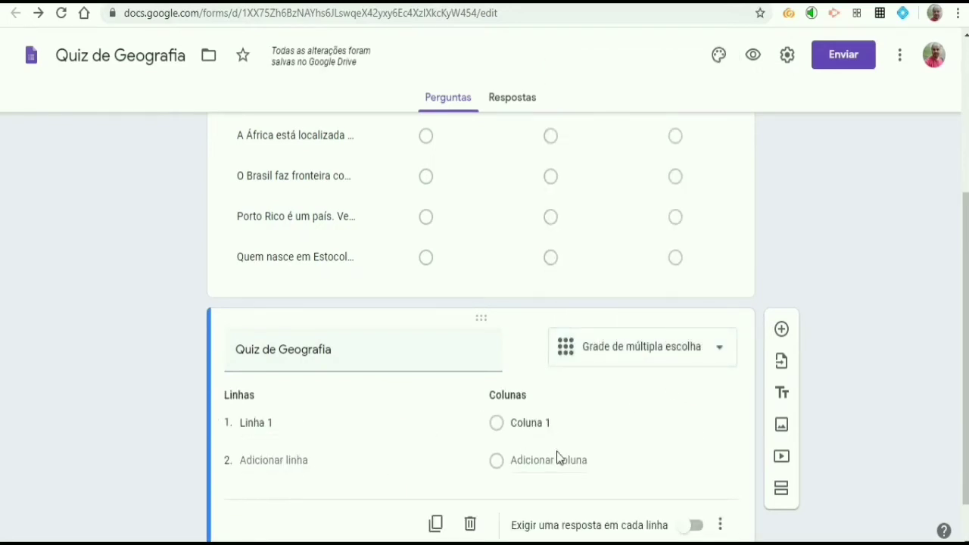
- Copy "Tonga é um país da África. Verdadeiro ou falso?" from the first grid into row 1 of the new grid
scroll(552, 452, up, 5)
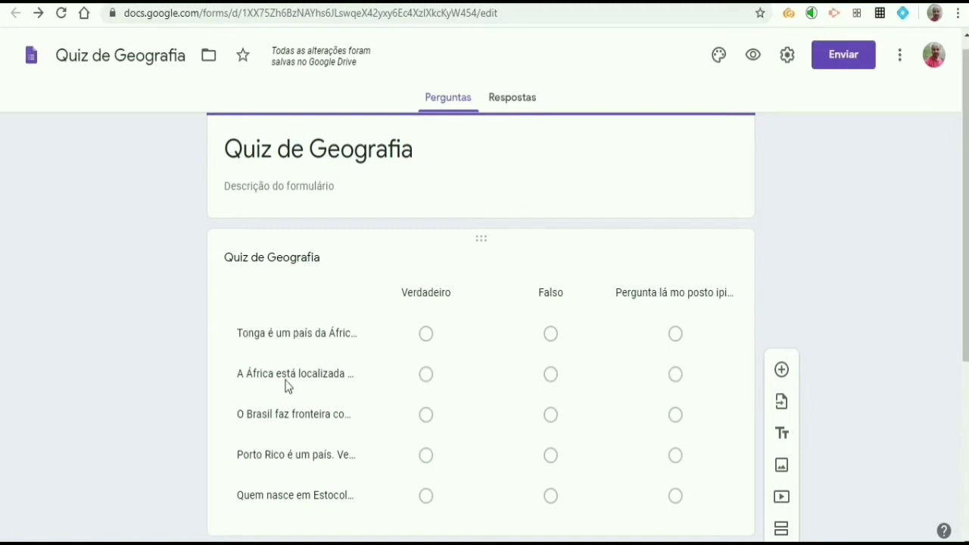
scroll(270, 432, down, 1)
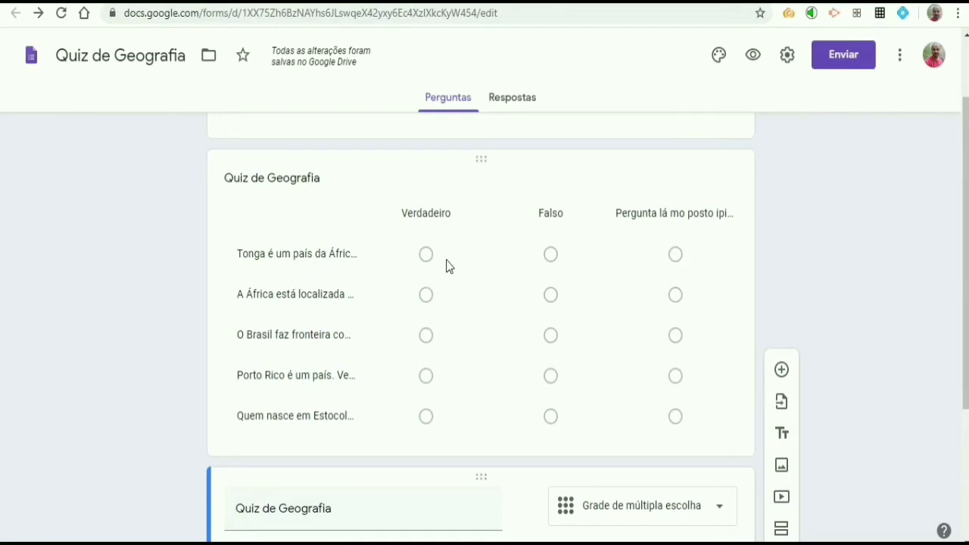
scroll(651, 312, down, 3)
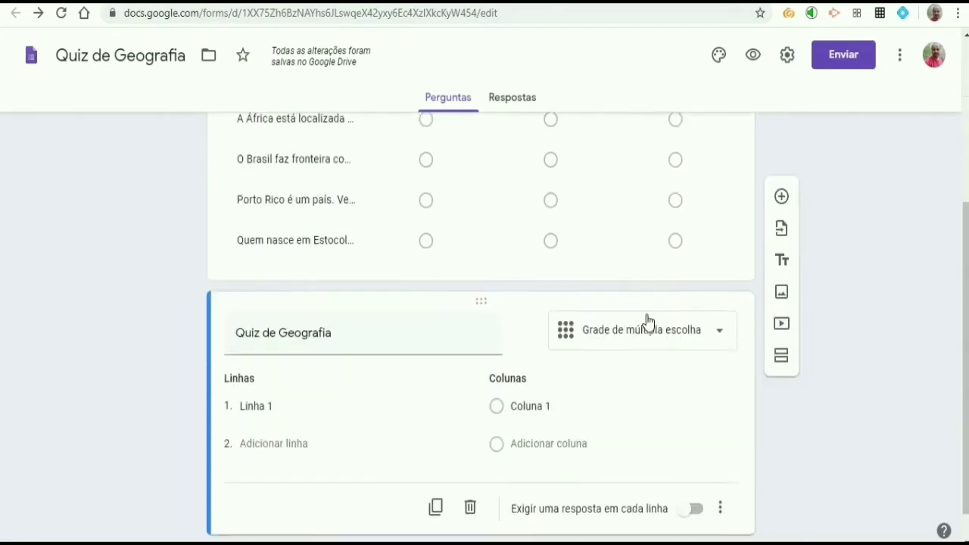
scroll(327, 231, up, 3)
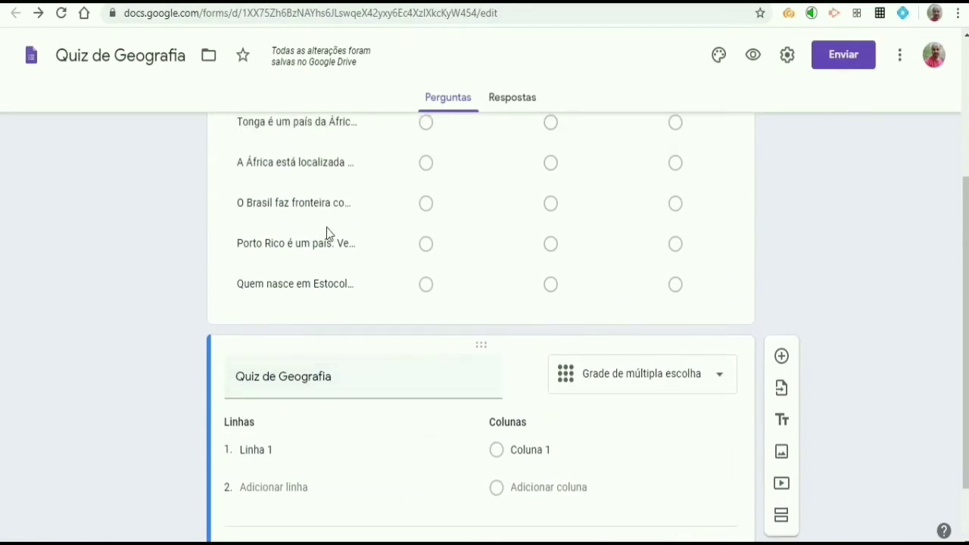
click(316, 282)
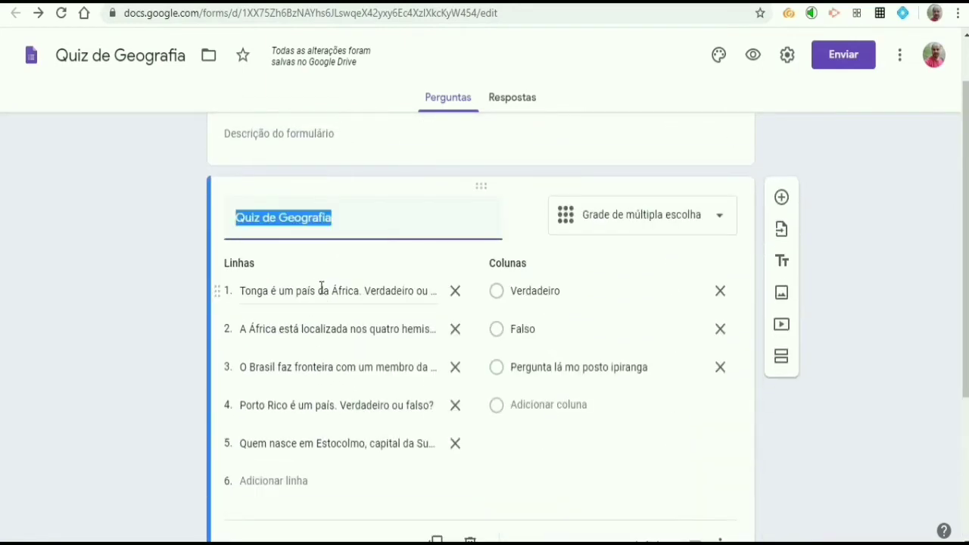
click(320, 291)
key(ctrl+c)
right_click(321, 294)
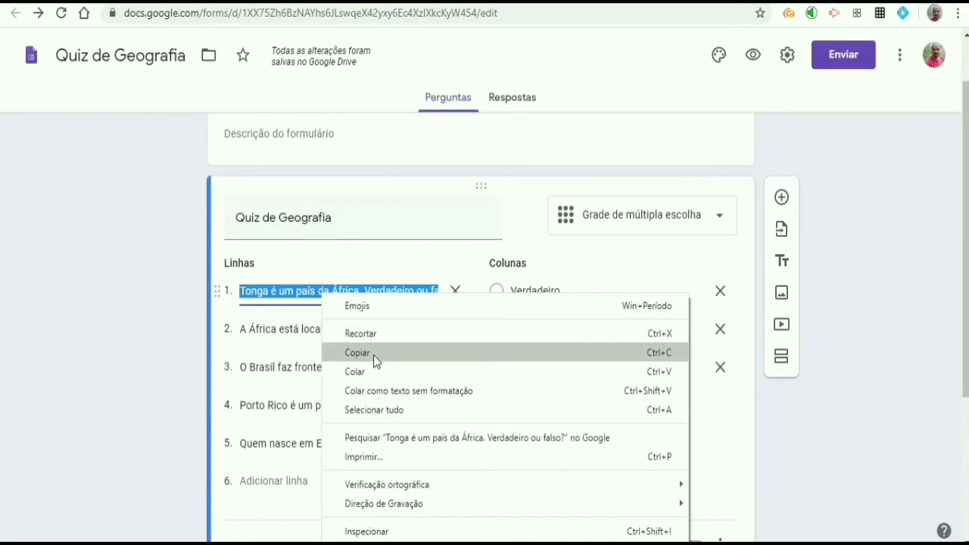
click(356, 353)
scroll(335, 405, down, 3)
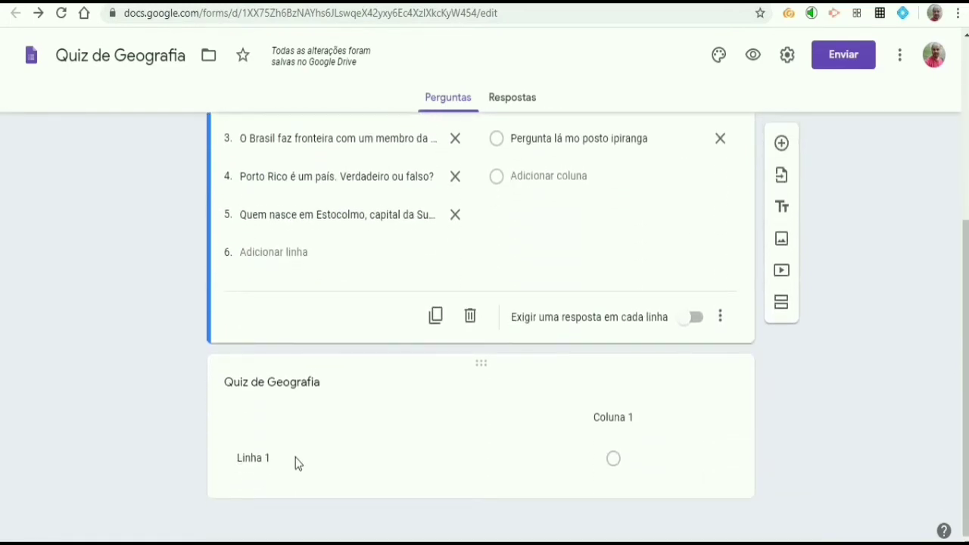
click(297, 460)
click(288, 385)
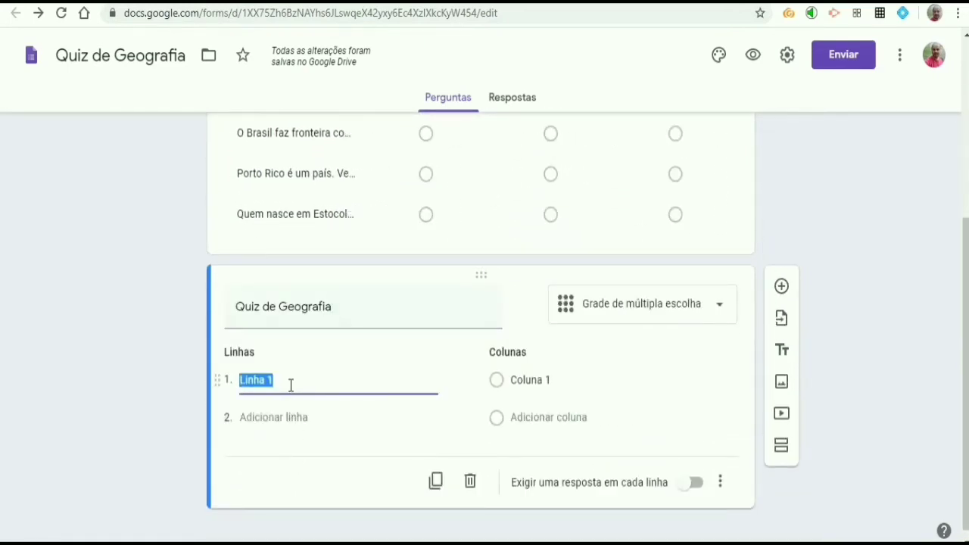
key(ctrl+v)
- Copy the first grid's second row, about África being located in the four hemispheres, into a new row 2 of the new grid
scroll(401, 308, up, 3)
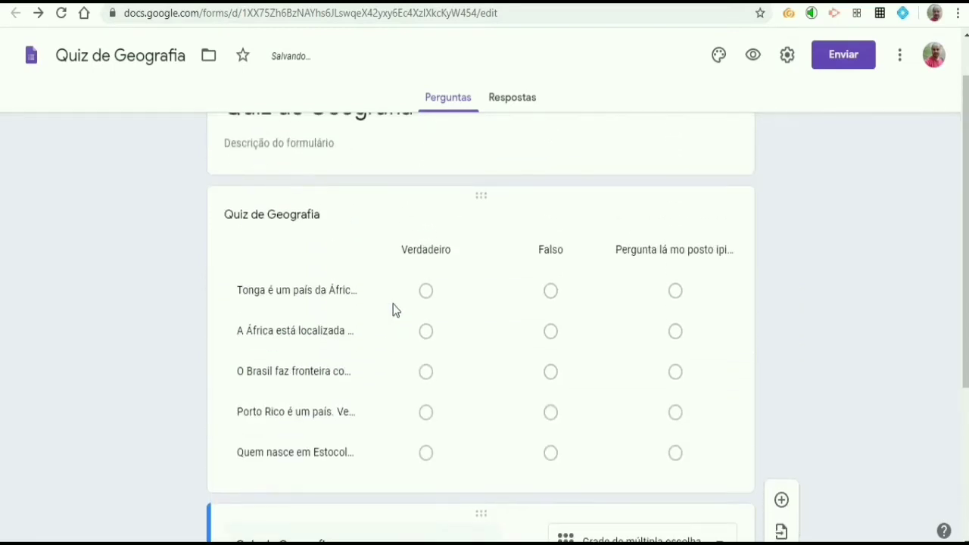
click(337, 337)
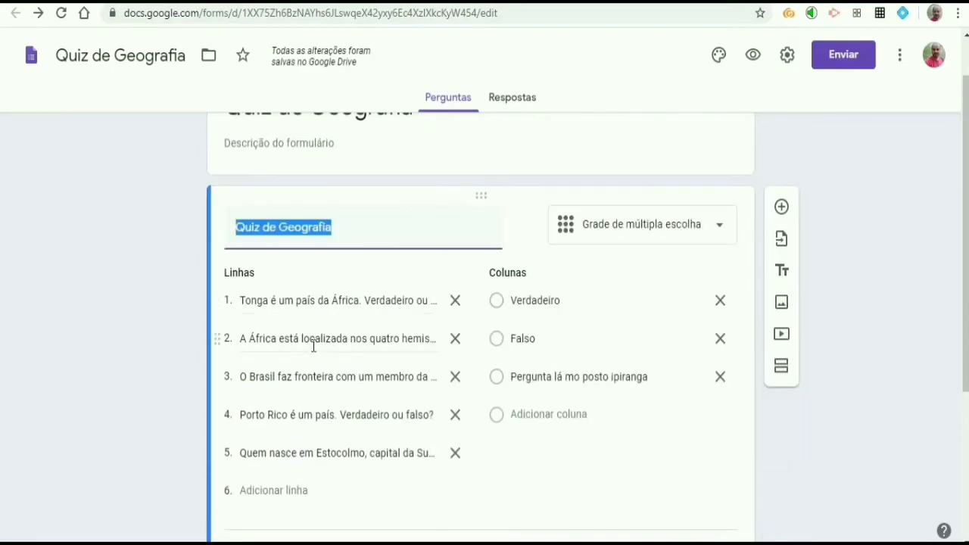
click(313, 341)
key(ctrl+c)
right_click(313, 341)
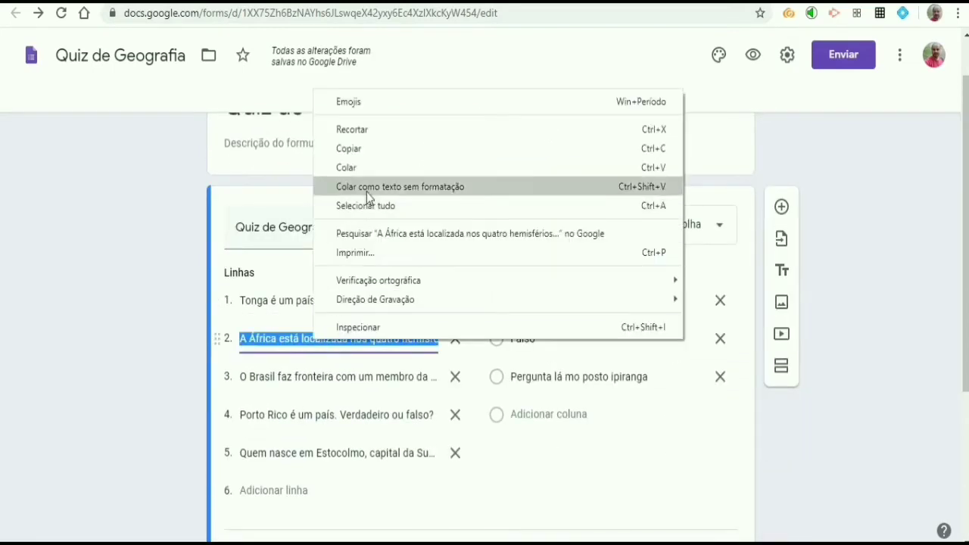
click(372, 152)
scroll(344, 349, down, 3)
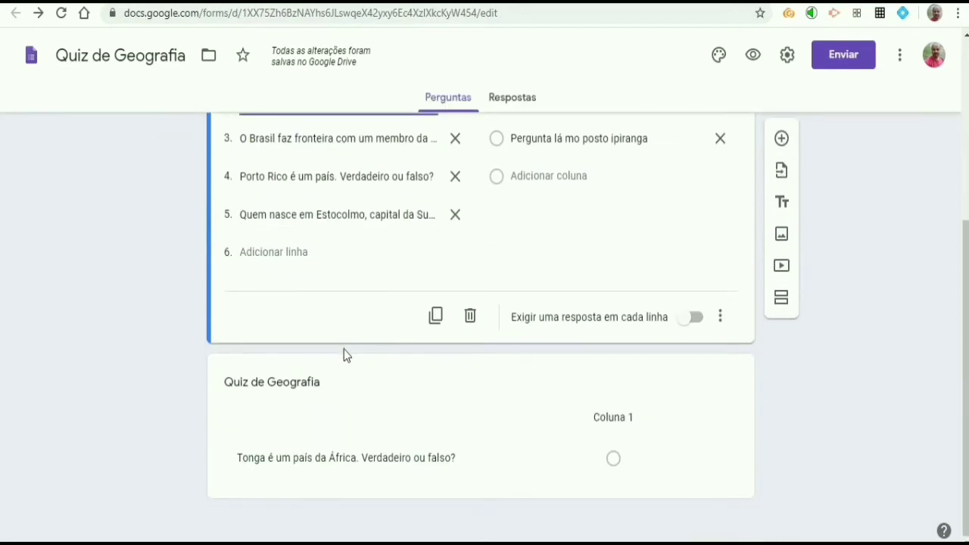
click(321, 438)
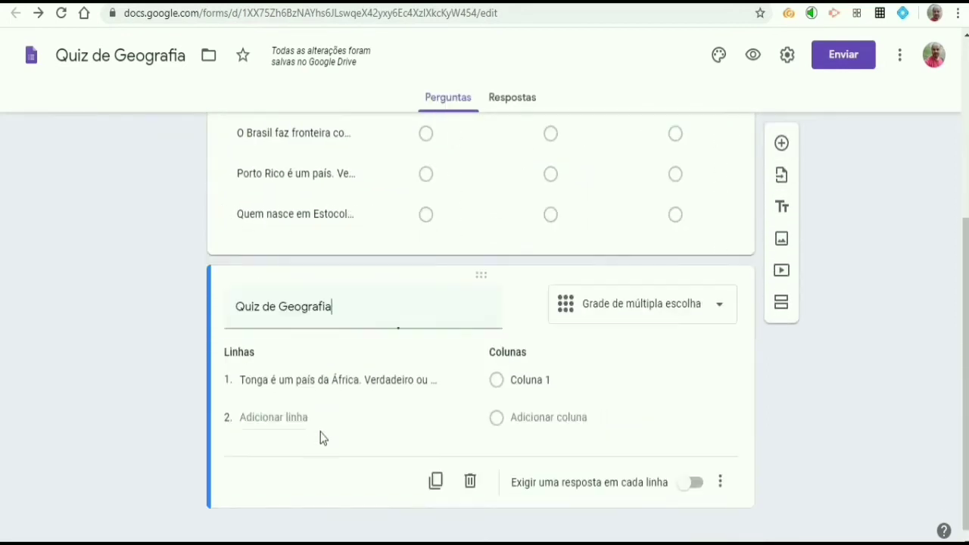
click(280, 416)
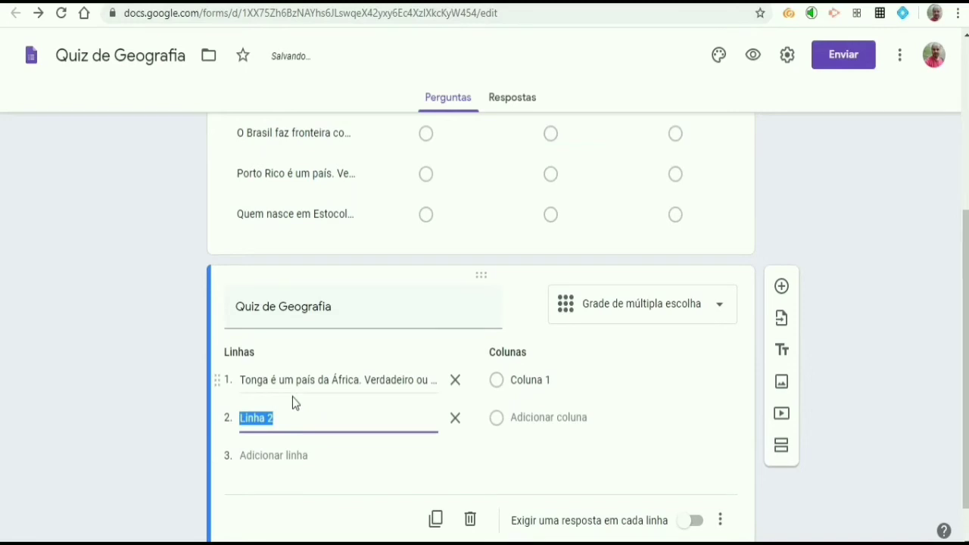
key(ctrl+v)
- Name the new grid's first answer column "Verdadeiro" and add a second column named "Falso"
click(545, 385)
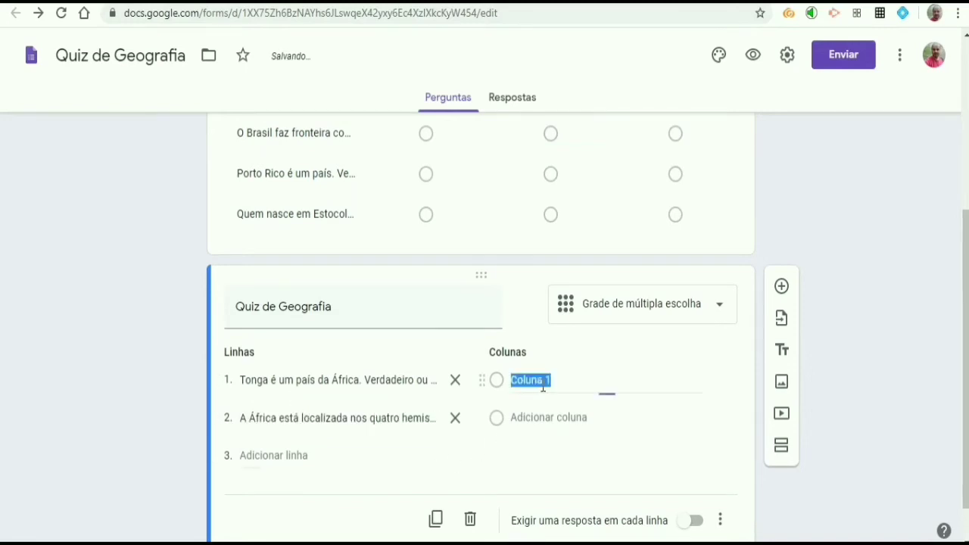
text(Ver)
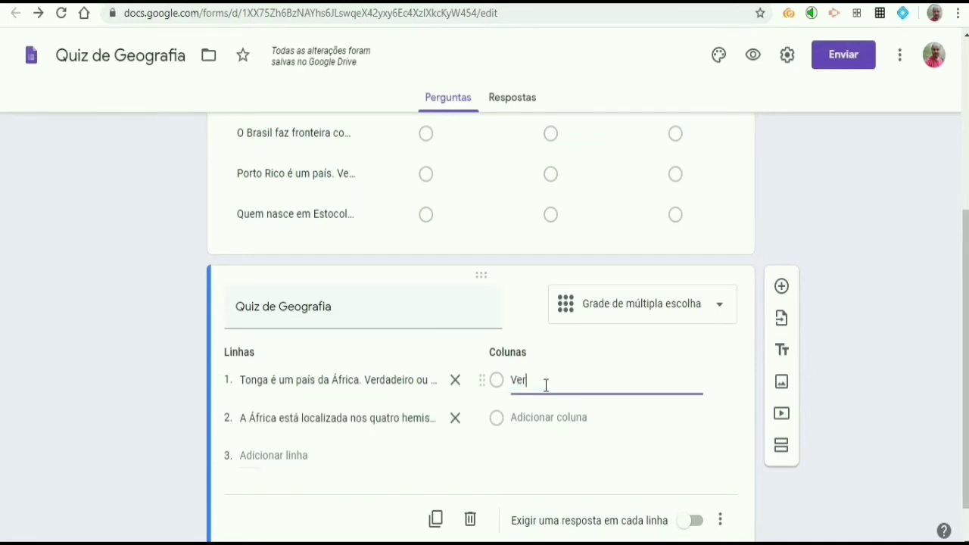
text(dadeir)
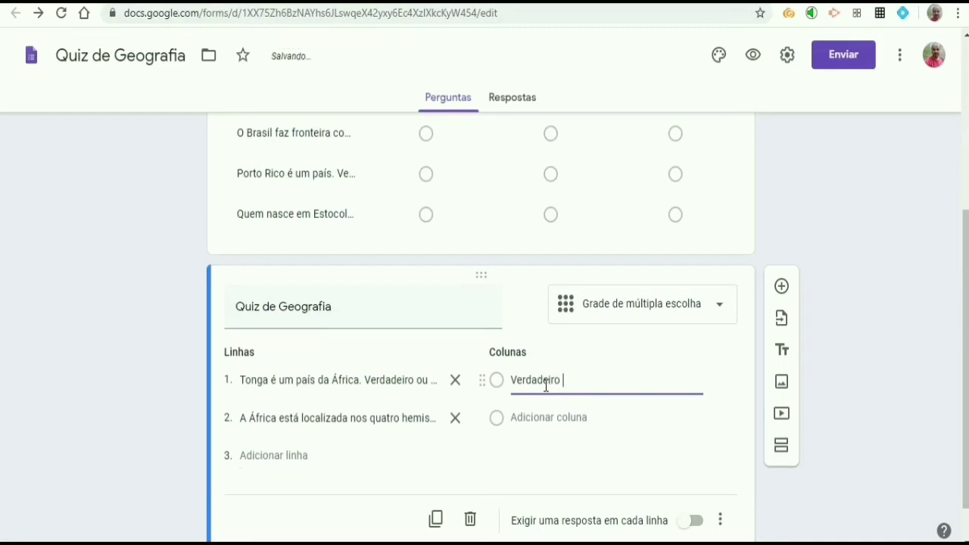
text(o)
key(Return)
text(F)
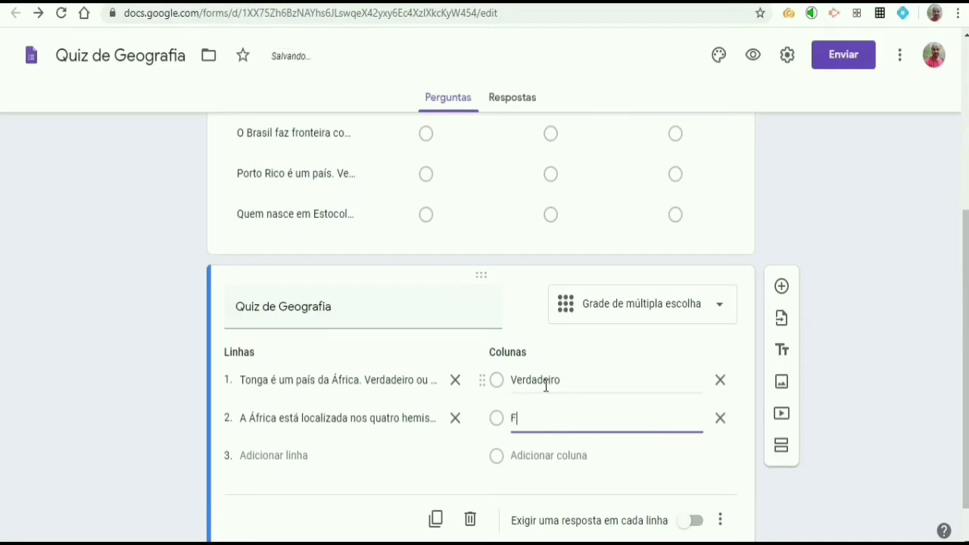
text(also)
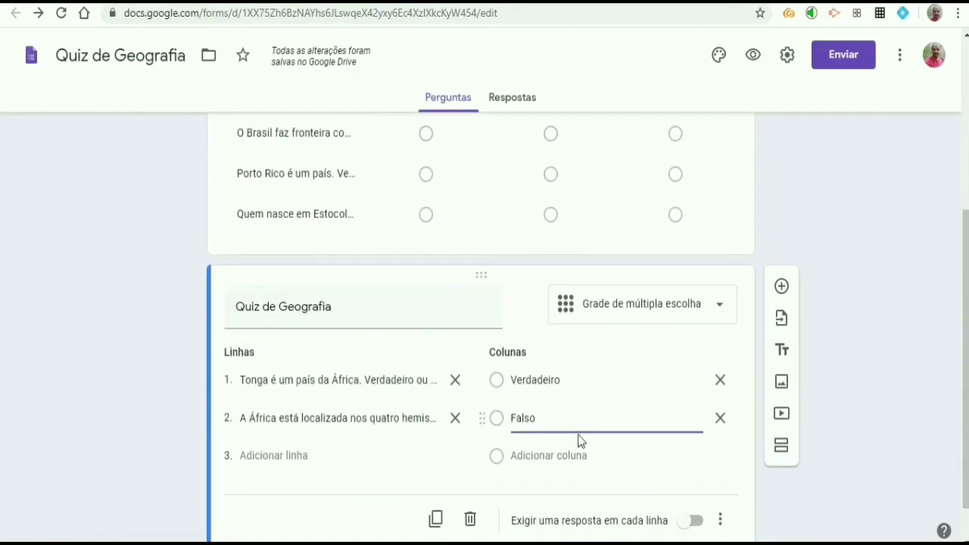
- Add a third answer column named "Pergunta lá no posto ipiranga" to the new grid
key(Return)
text(P)
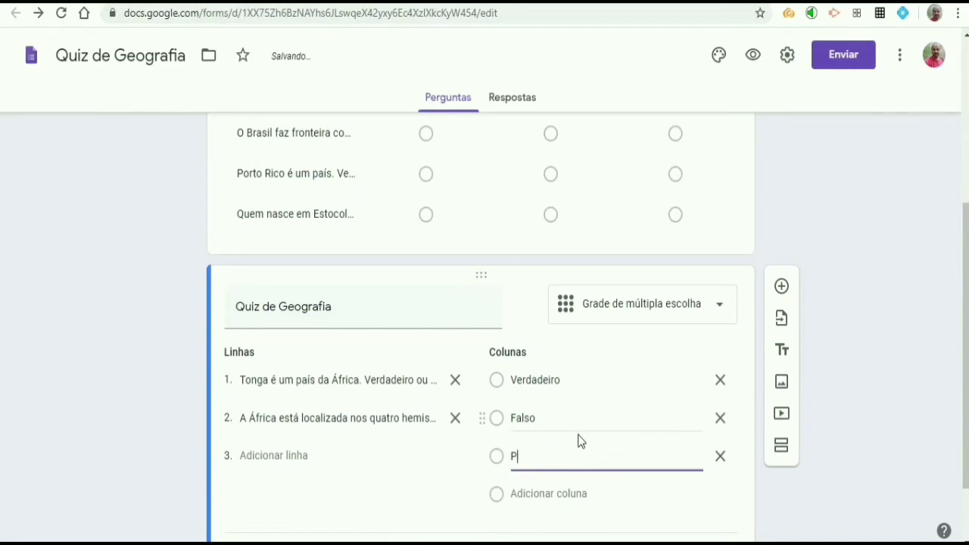
text(ergunta)
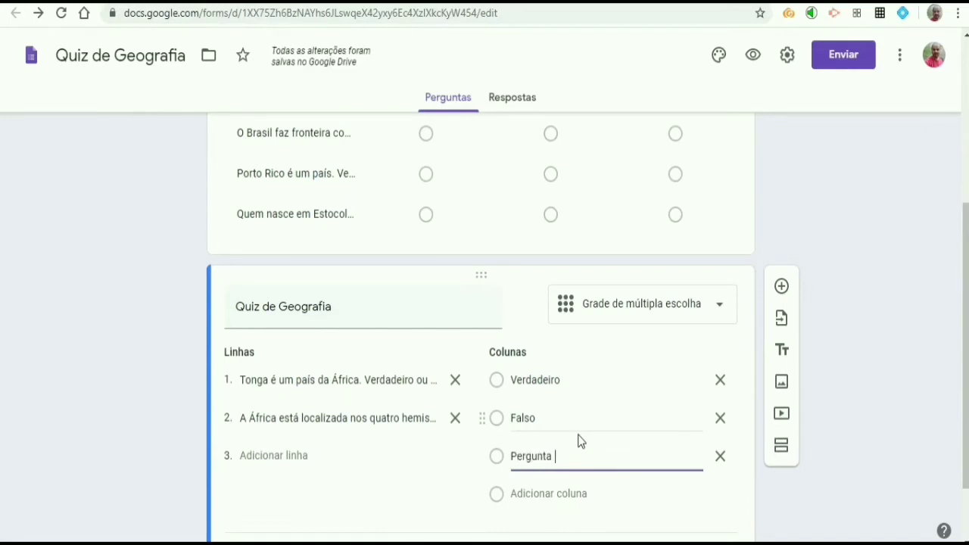
text( I)
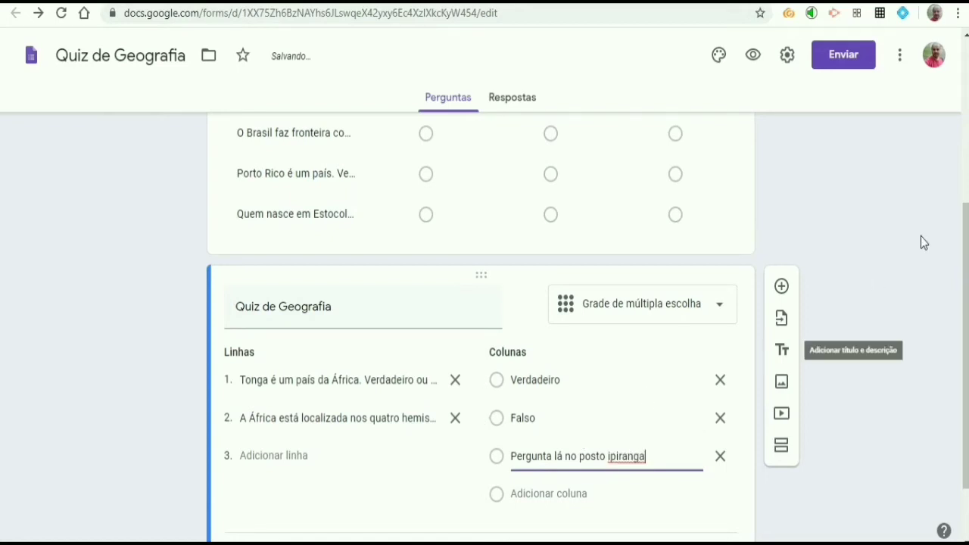
click(880, 231)
- Choose the form "PRESENÇA DO PLANEJAMENTO DE QUARTA(03/06/2020)" as the source for importing questions
scroll(660, 389, up, 2)
scroll(642, 365, up, 2)
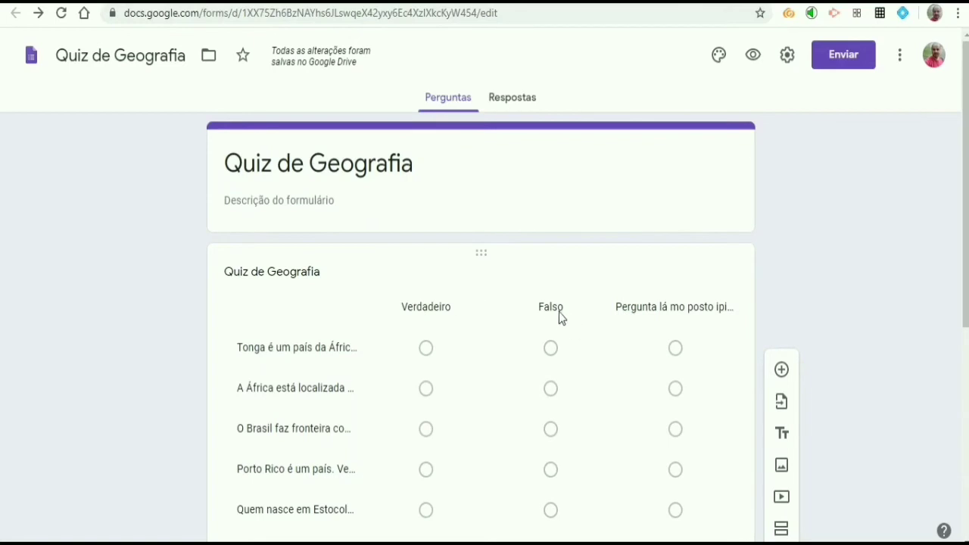
scroll(547, 314, down, 4)
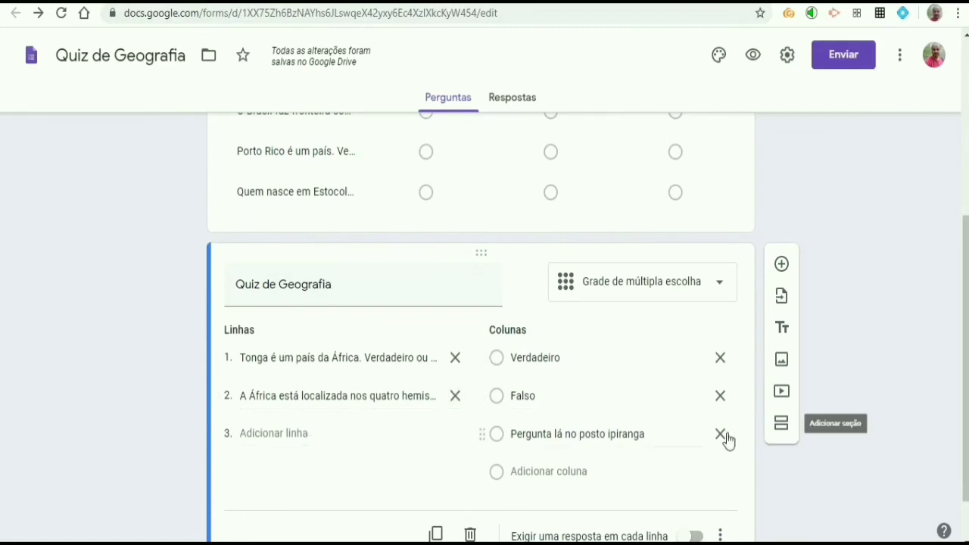
scroll(559, 394, down, 1)
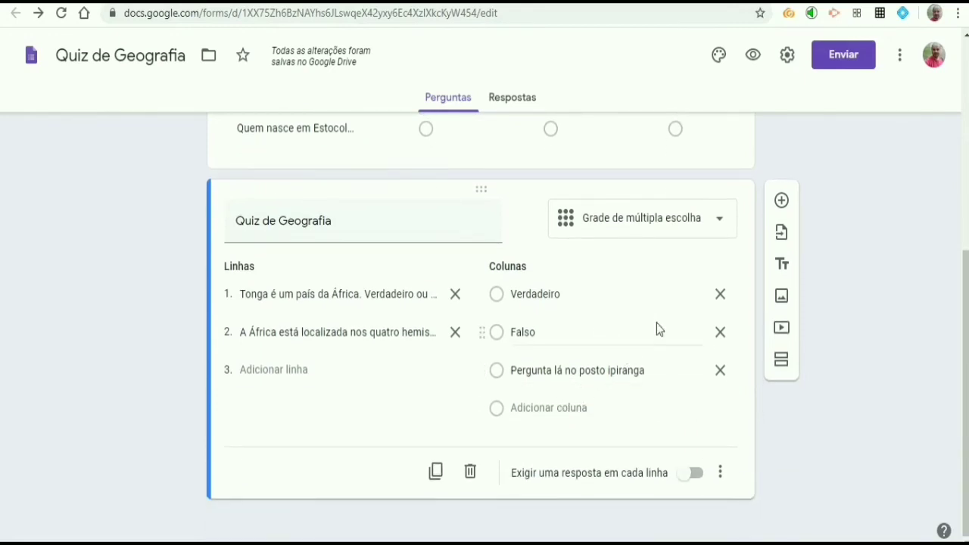
click(783, 235)
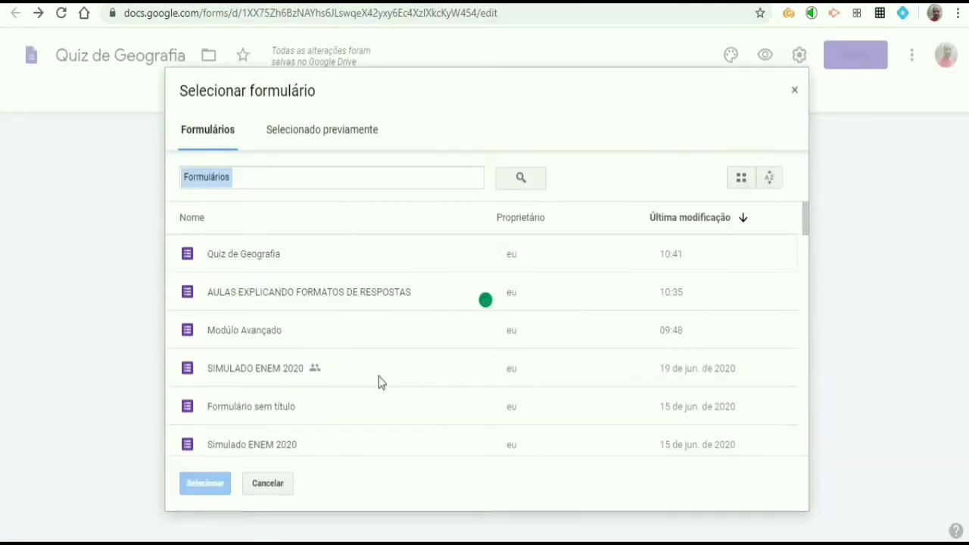
scroll(371, 366, down, 3)
scroll(374, 367, down, 3)
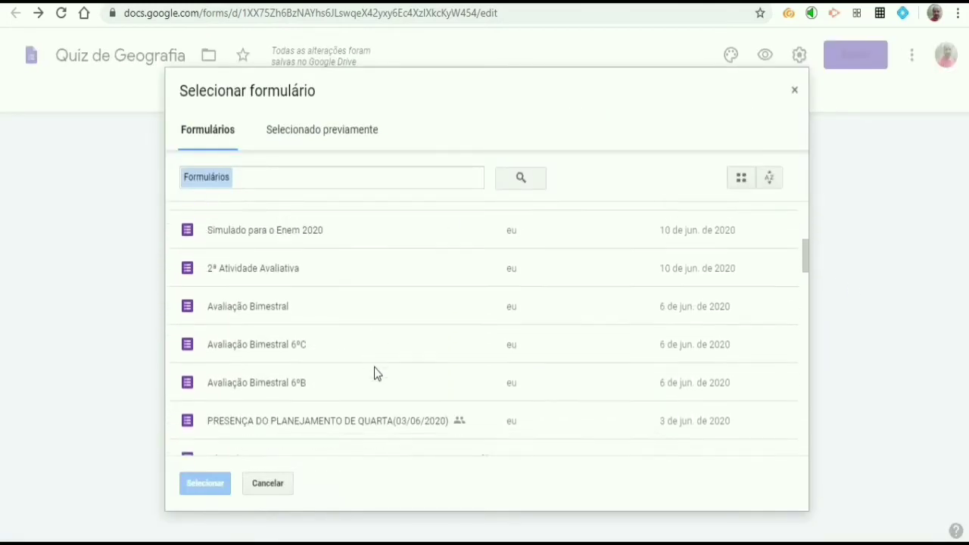
click(374, 394)
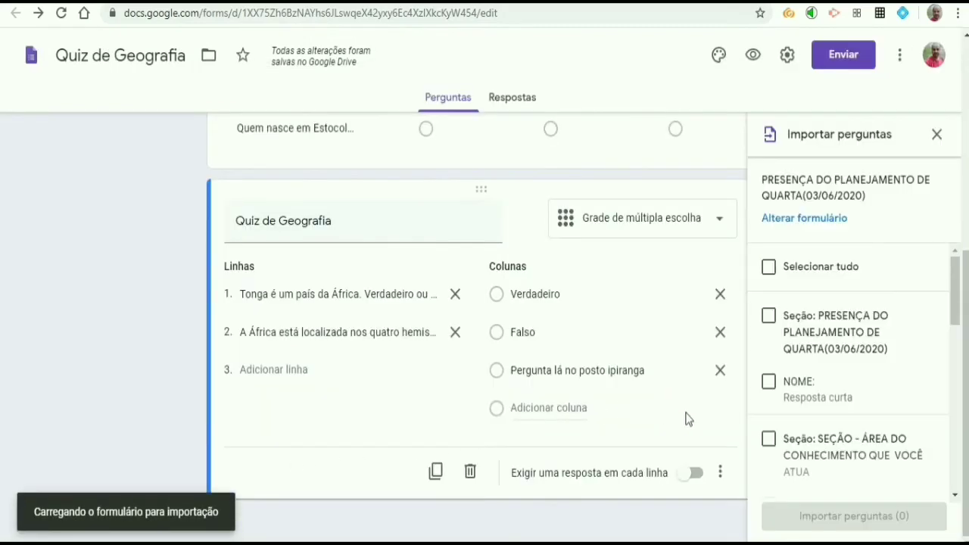
- Import the DISCIPLINA checkbox question from the chosen form and review its list of subject options
scroll(845, 400, down, 5)
scroll(849, 399, down, 5)
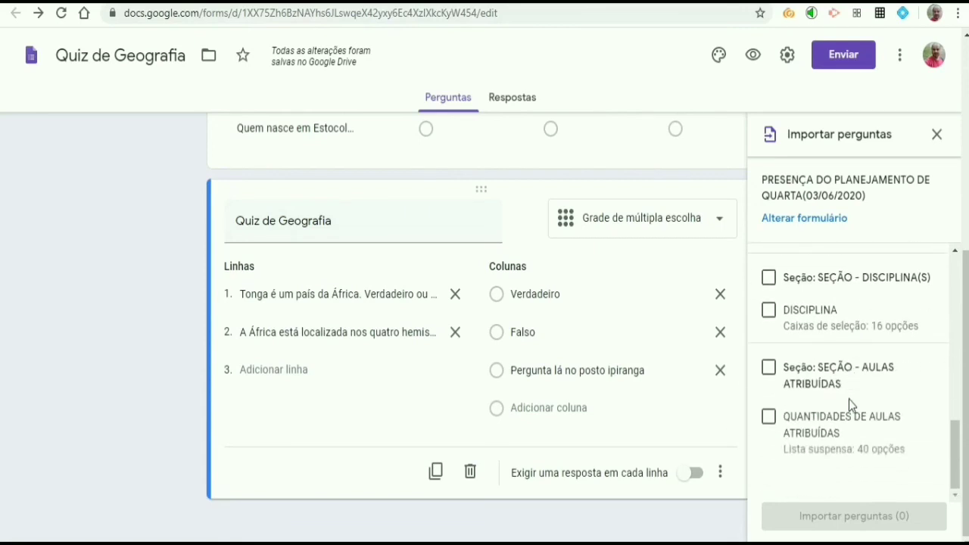
click(769, 311)
click(856, 515)
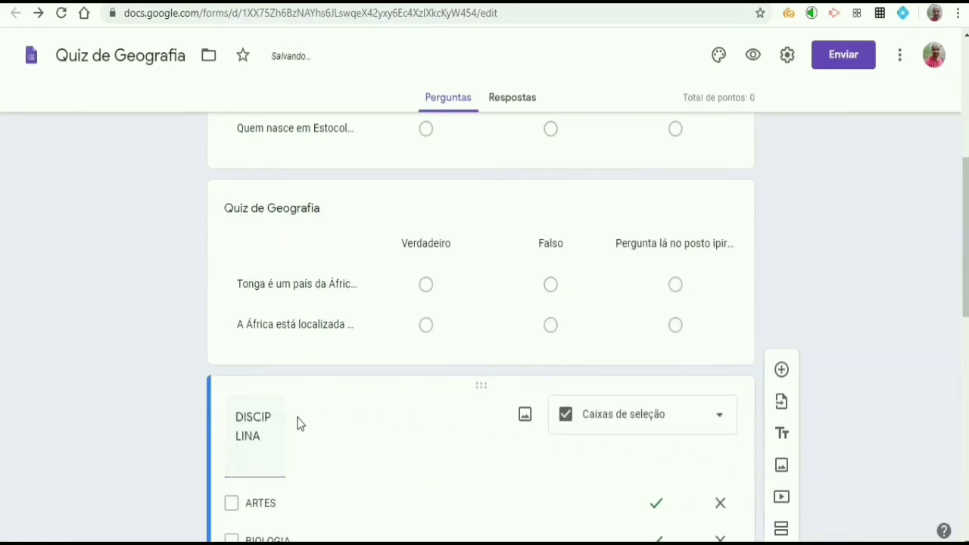
double_click(282, 447)
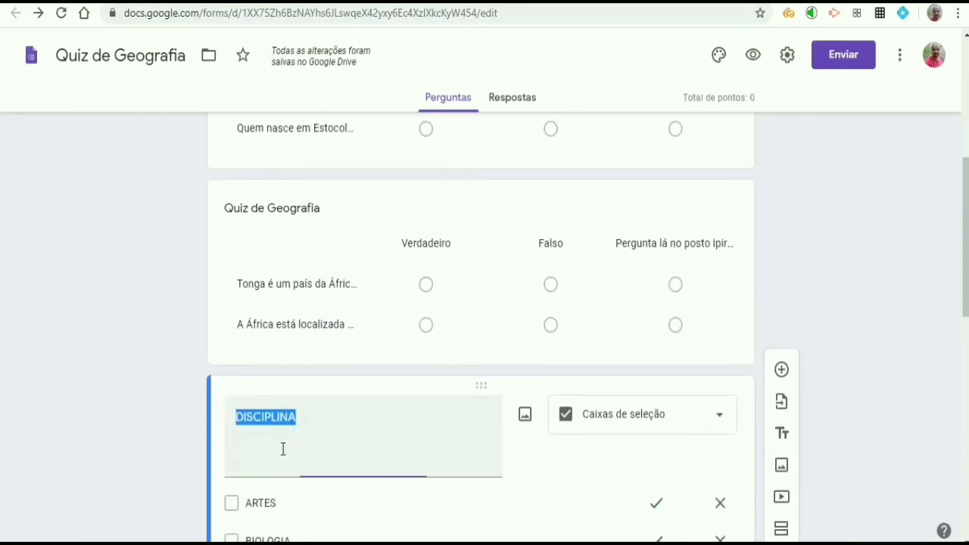
click(337, 425)
scroll(337, 424, down, 3)
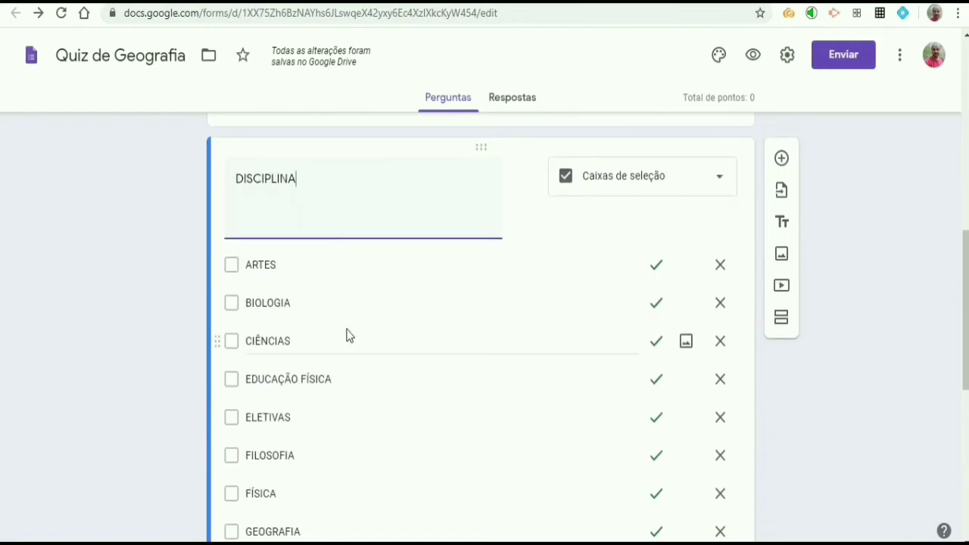
scroll(313, 289, down, 3)
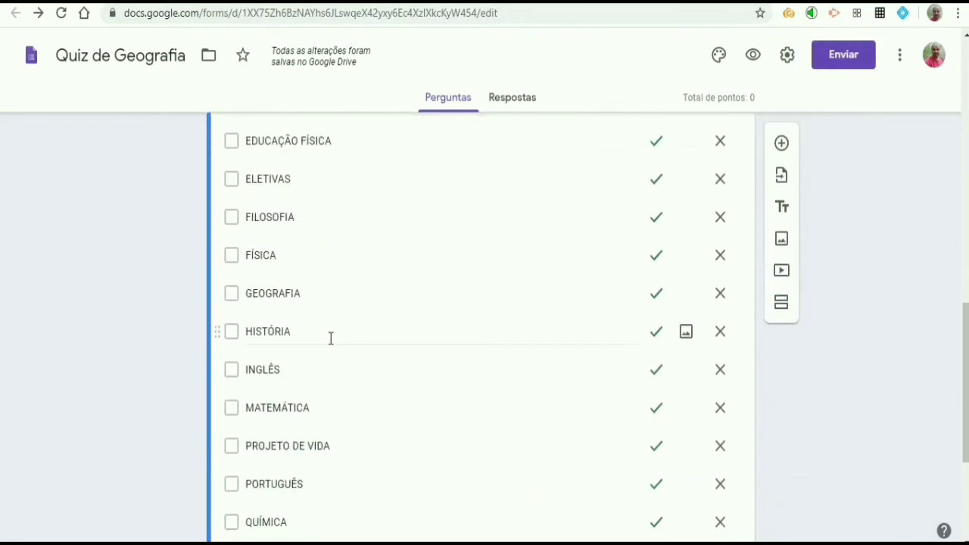
scroll(345, 360, down, 3)
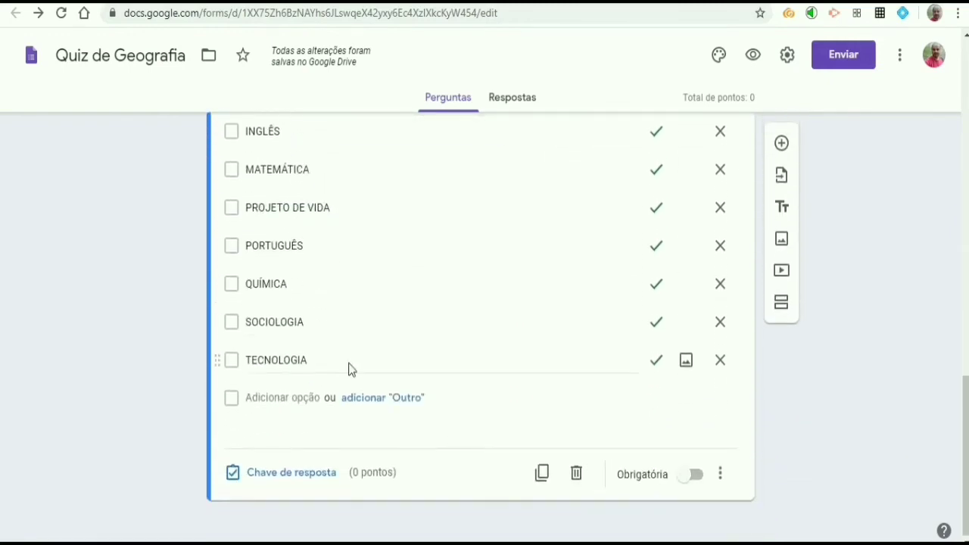
scroll(356, 368, up, 5)
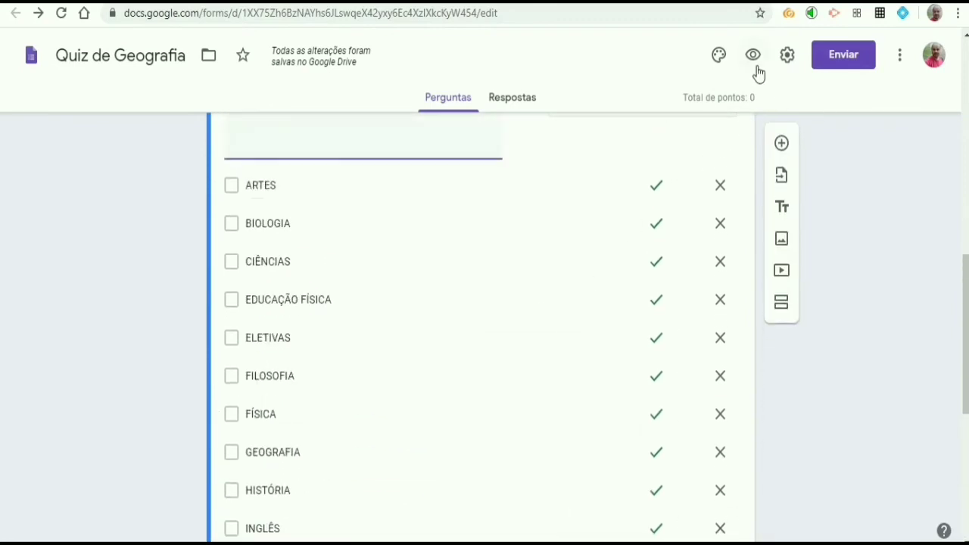
- Preview the form and, in the first grid, answer "Pergunta lá mo posto ipiranga" for the Tonga row and Verdadeiro for the África row
click(753, 55)
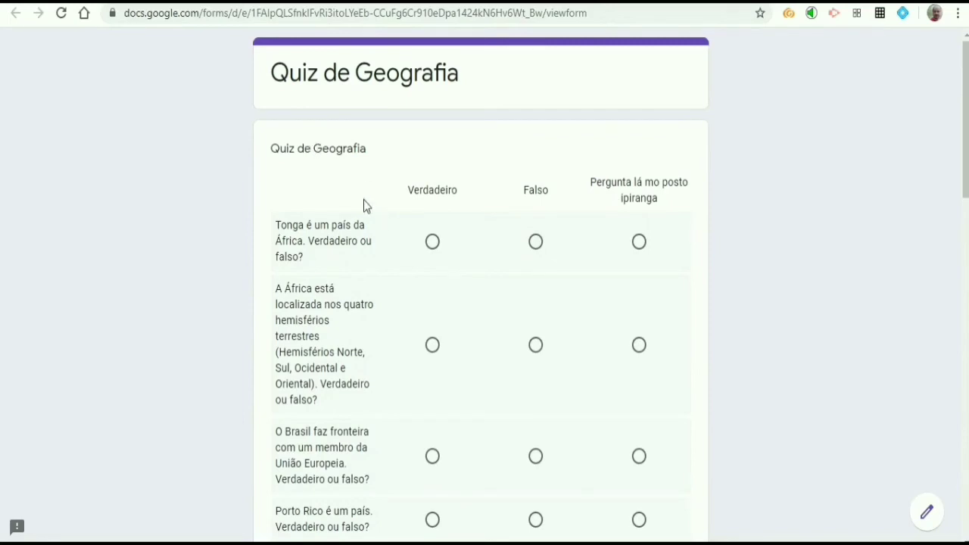
click(431, 246)
click(536, 242)
click(639, 243)
click(432, 345)
- Answer Falso for the first grid's Brasil row and Verdadeiro for its Porto Rico and Estocolmo rows
scroll(499, 328, down, 2)
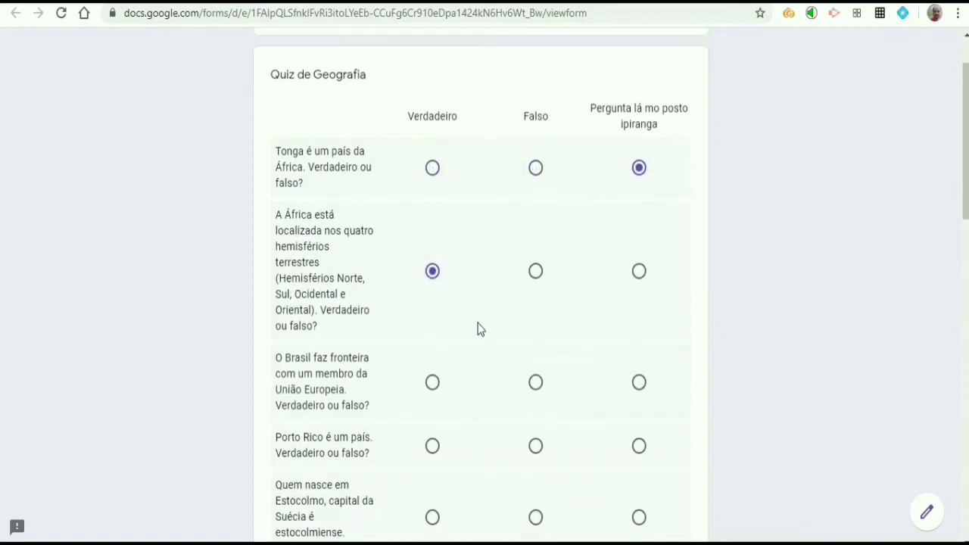
click(536, 298)
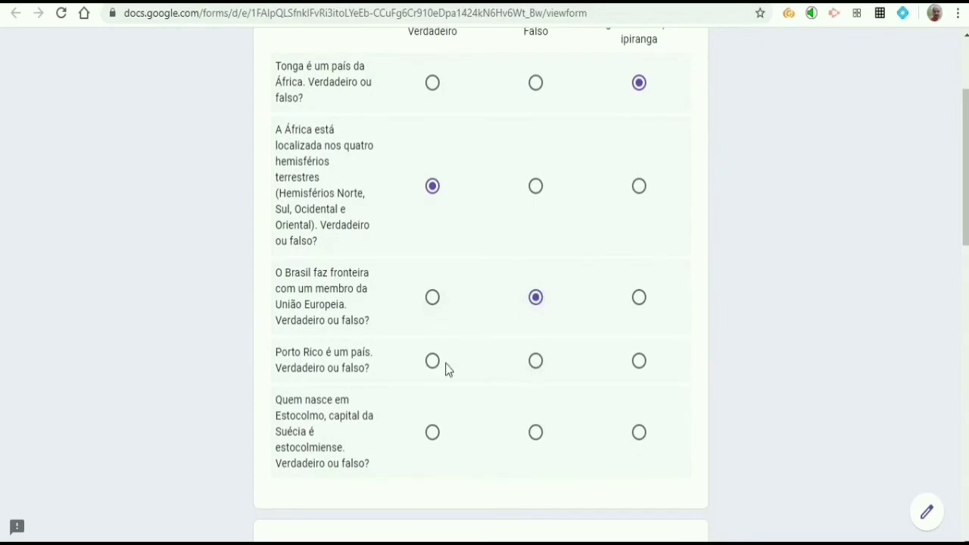
click(433, 361)
click(432, 433)
- Tick MATEMÁTICA and TECNOLOGIA in the DISCIPLINA question of the preview
scroll(525, 384, down, 4)
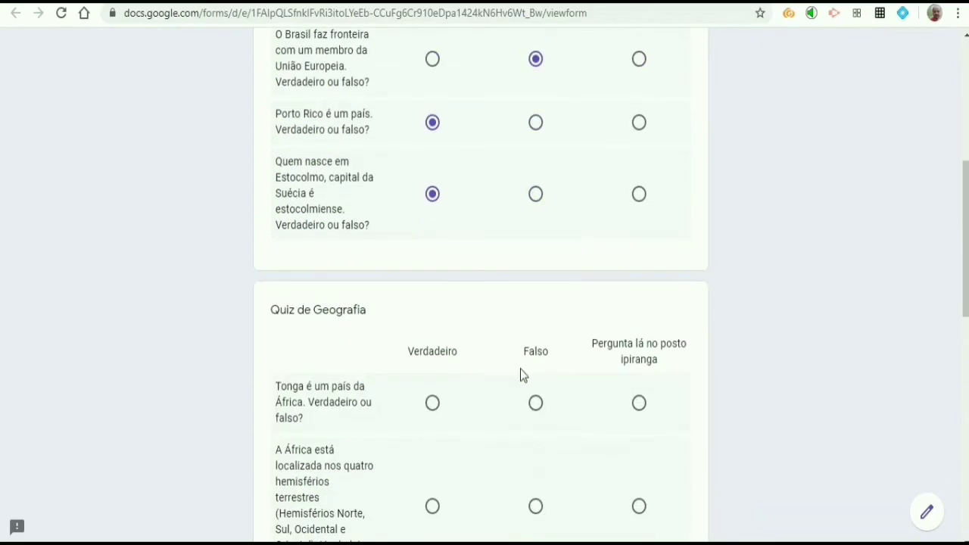
scroll(461, 285, down, 6)
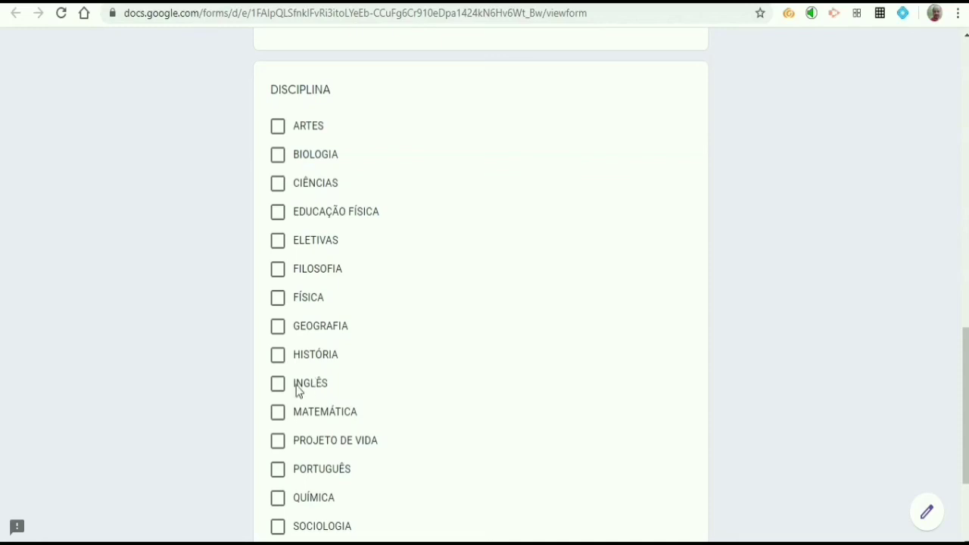
click(279, 416)
scroll(345, 423, down, 1)
click(278, 477)
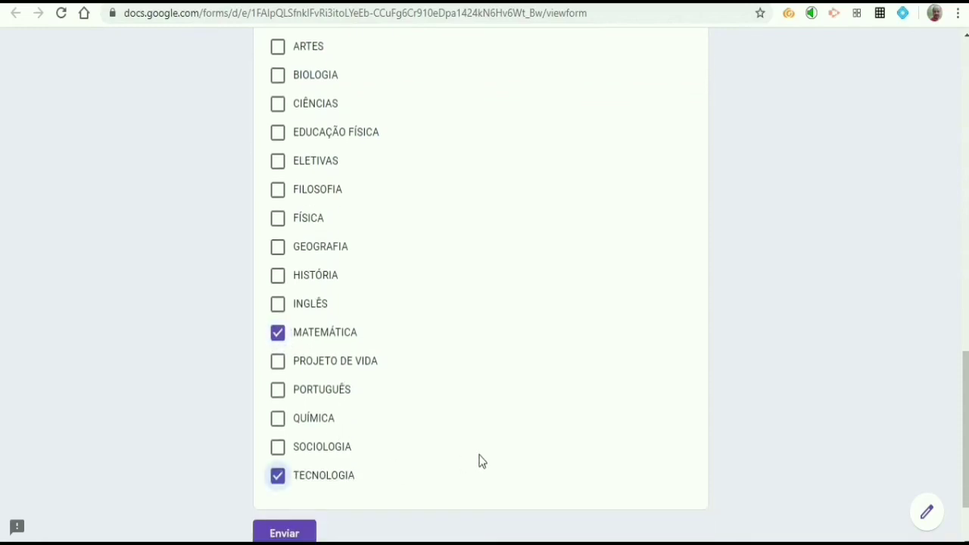
- Additionally tick all nine subjects from ARTES through HISTÓRIA in the DISCIPLINA question
scroll(447, 440, up, 6)
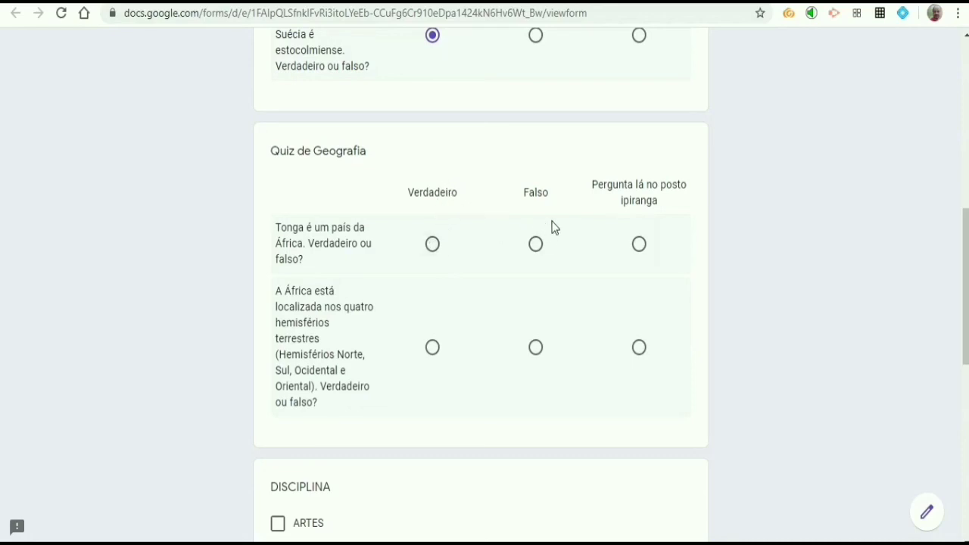
scroll(552, 227, down, 3)
scroll(446, 299, down, 3)
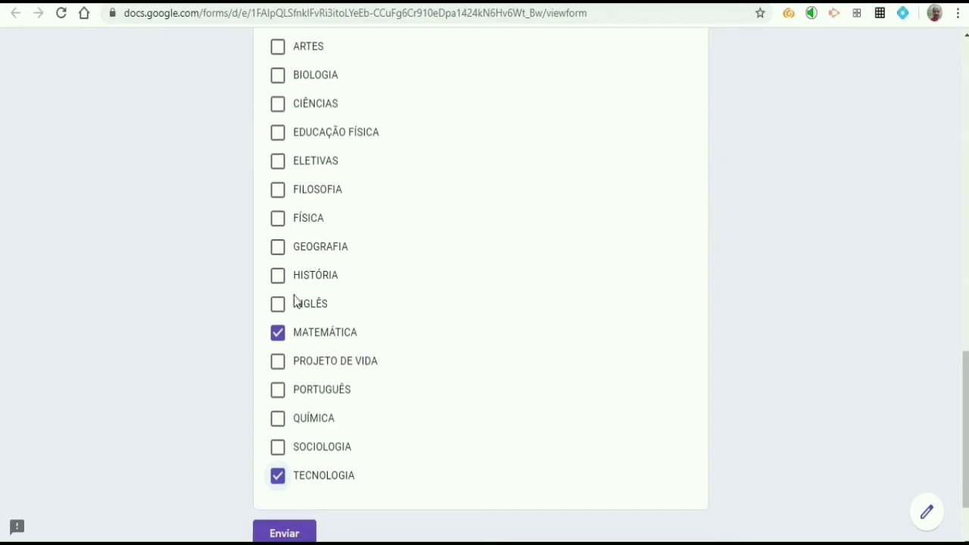
click(290, 268)
click(278, 247)
click(278, 218)
click(278, 189)
click(279, 162)
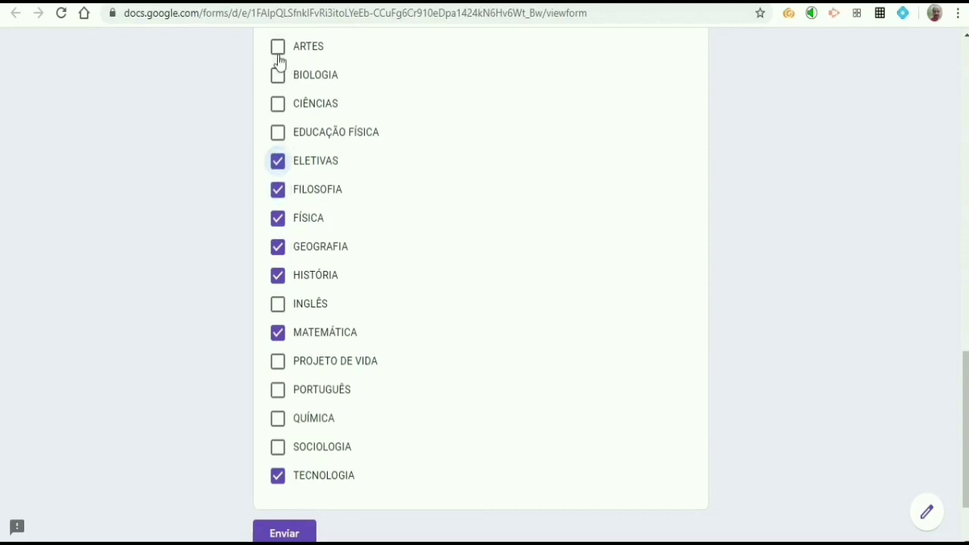
click(278, 47)
click(278, 75)
click(279, 105)
click(278, 133)
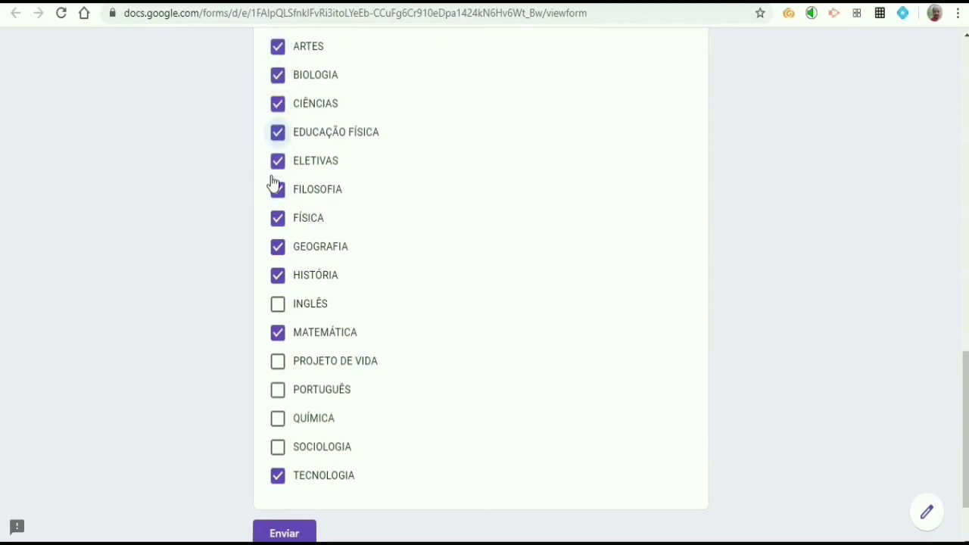
- Untick the nine subjects from ARTES through HISTÓRIA, leaving only MATEMÁTICA and TECNOLOGIA selected
click(278, 165)
click(278, 189)
click(278, 219)
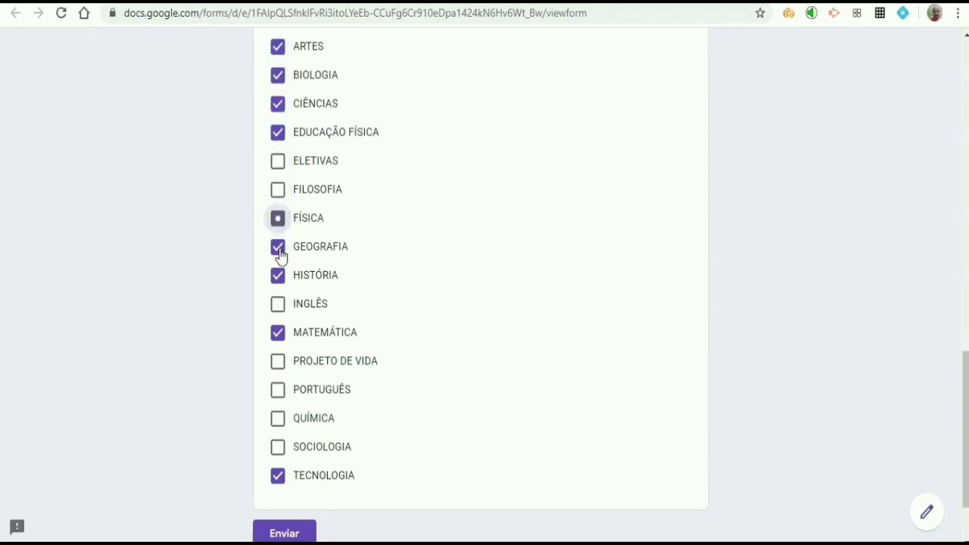
click(278, 246)
click(278, 275)
click(278, 133)
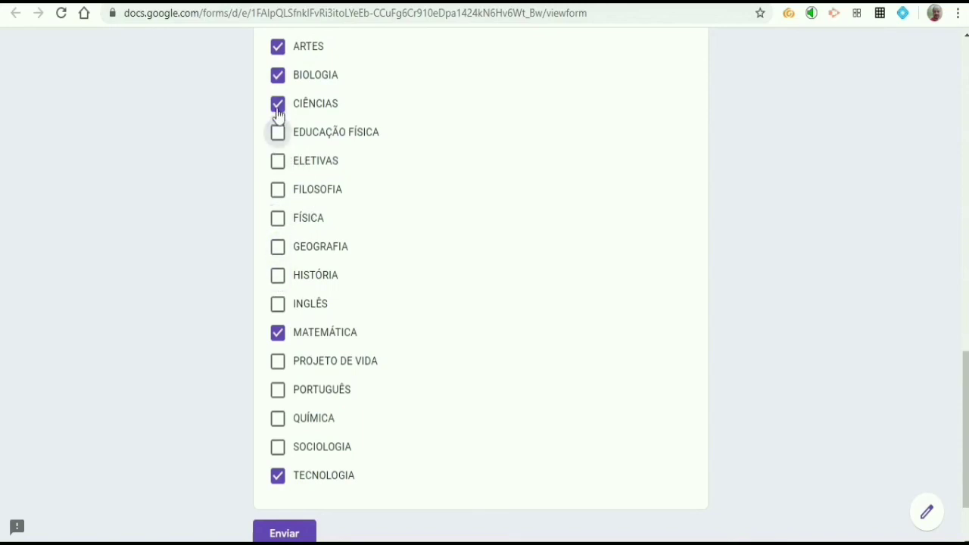
click(278, 103)
click(278, 75)
click(278, 47)
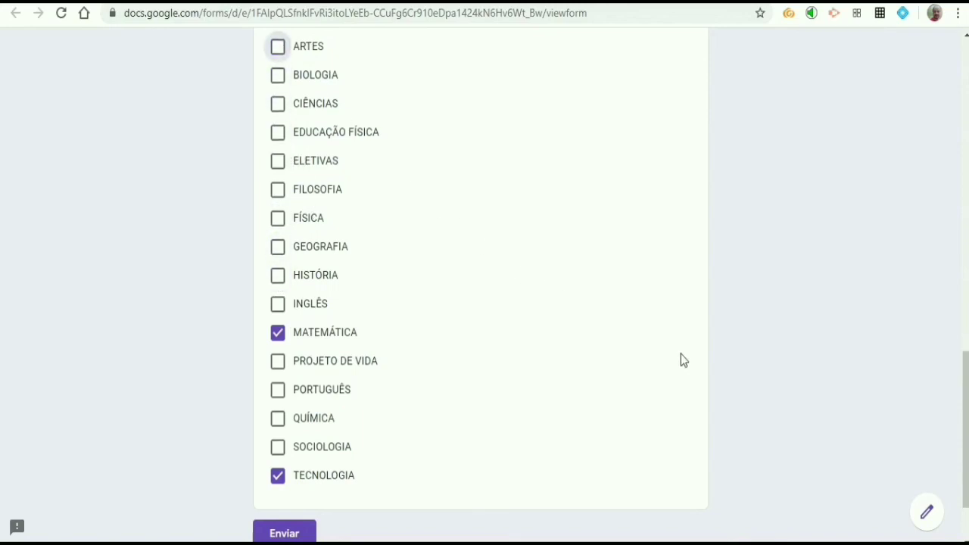
scroll(681, 356, down, 2)
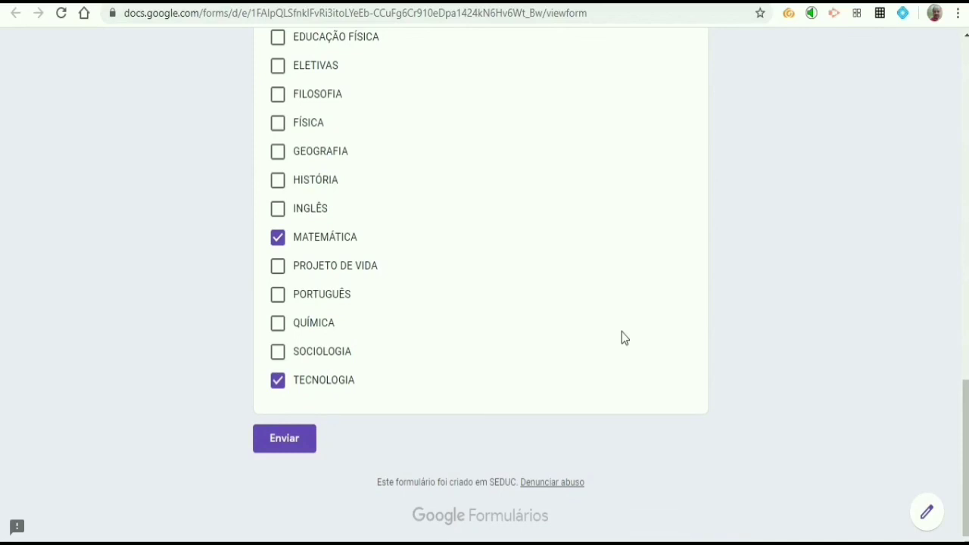
scroll(655, 497, up, 1)
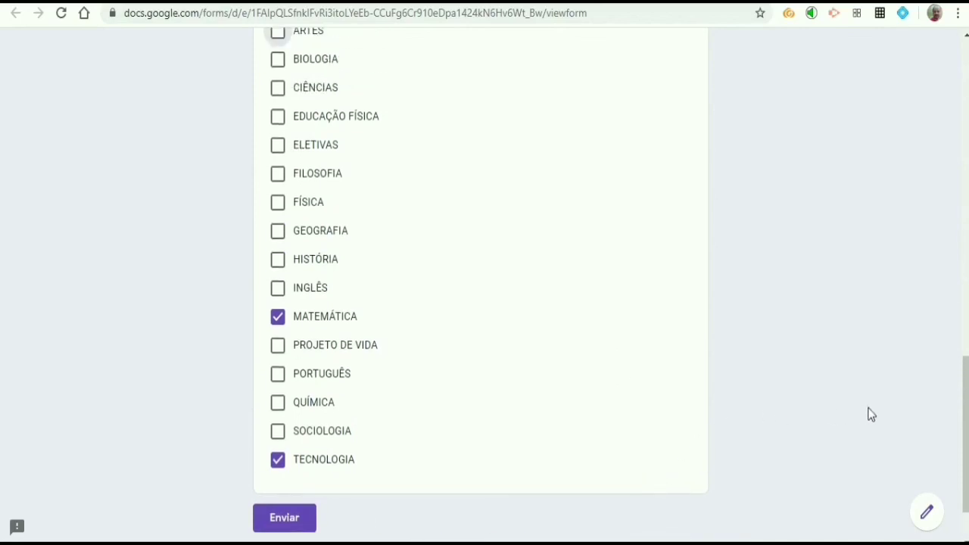
scroll(881, 391, up, 3)
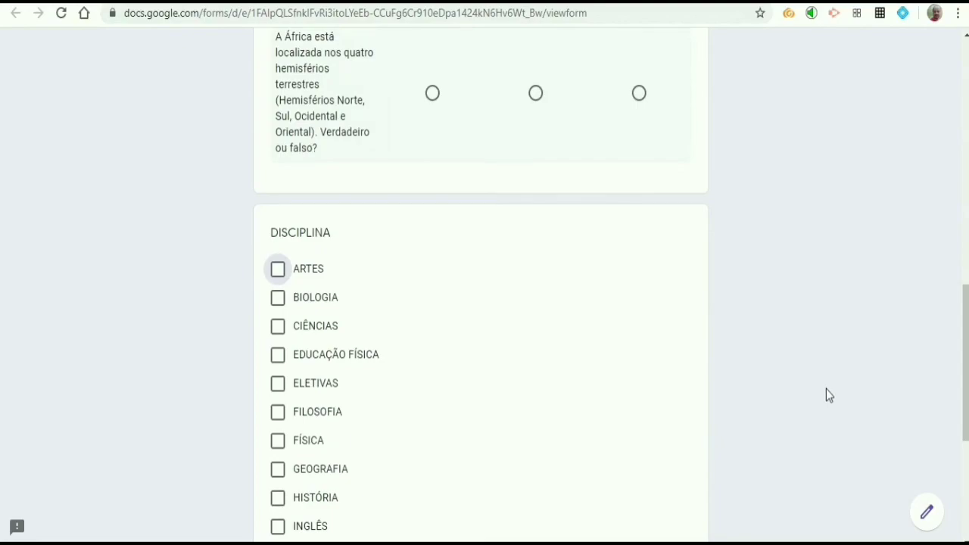